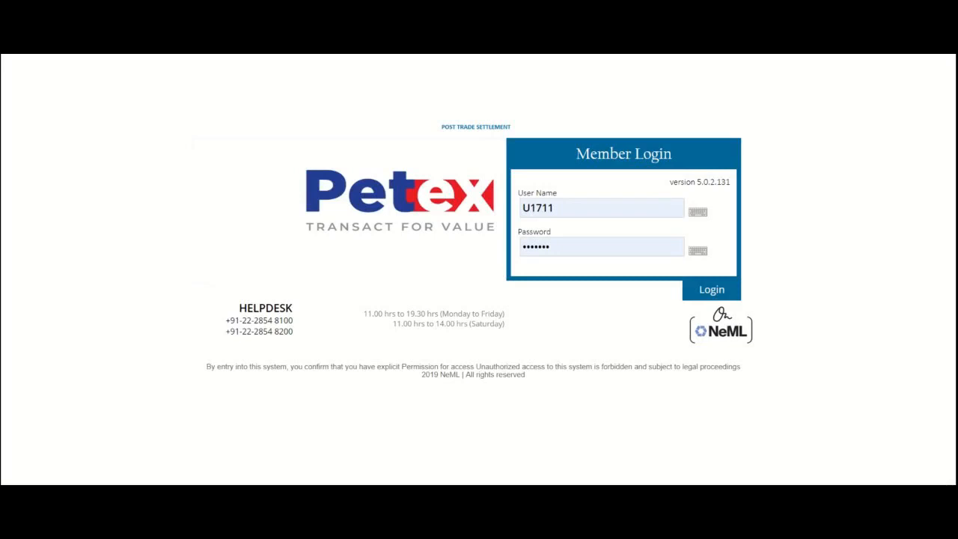
- Log in to the member account with the prefilled credentials and open the Normal Settlement obligations list
click(721, 289)
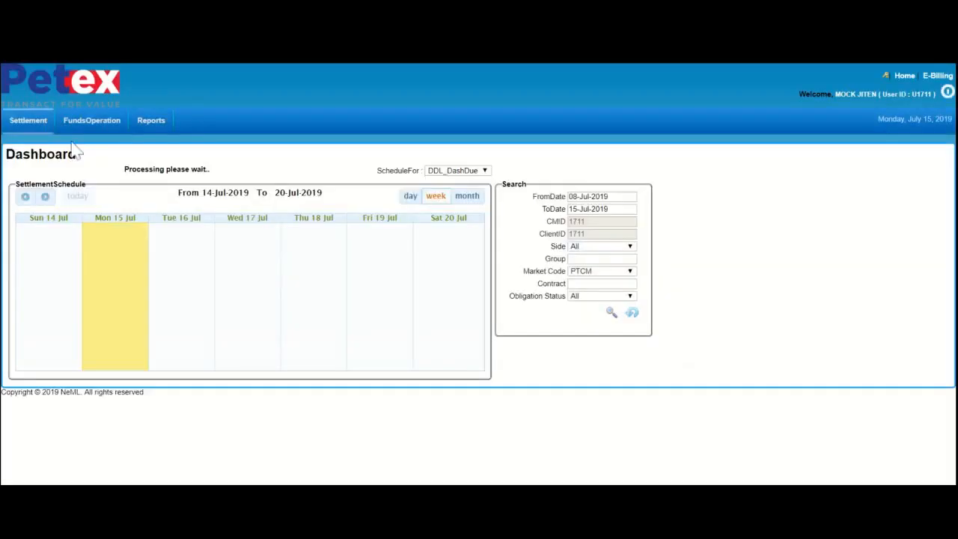
mouse_move(22, 124)
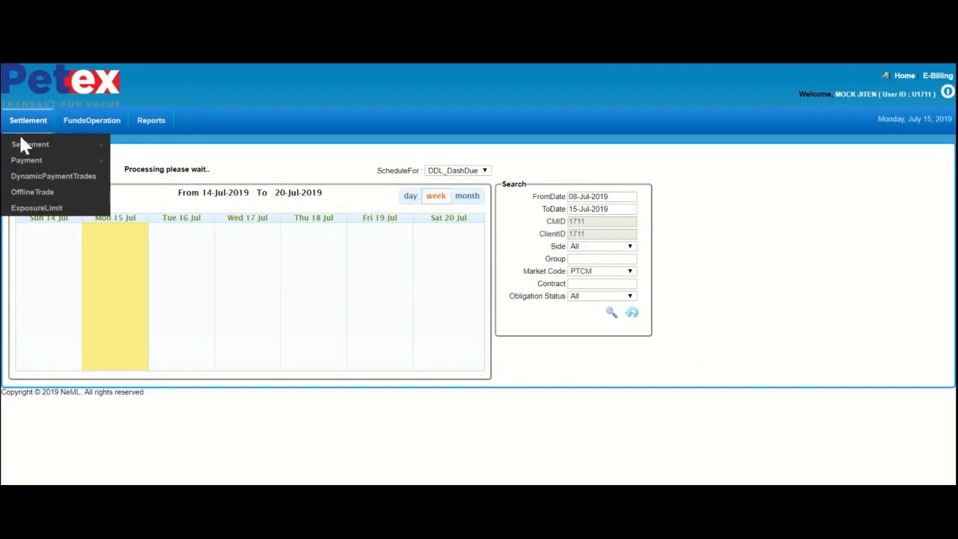
mouse_move(17, 150)
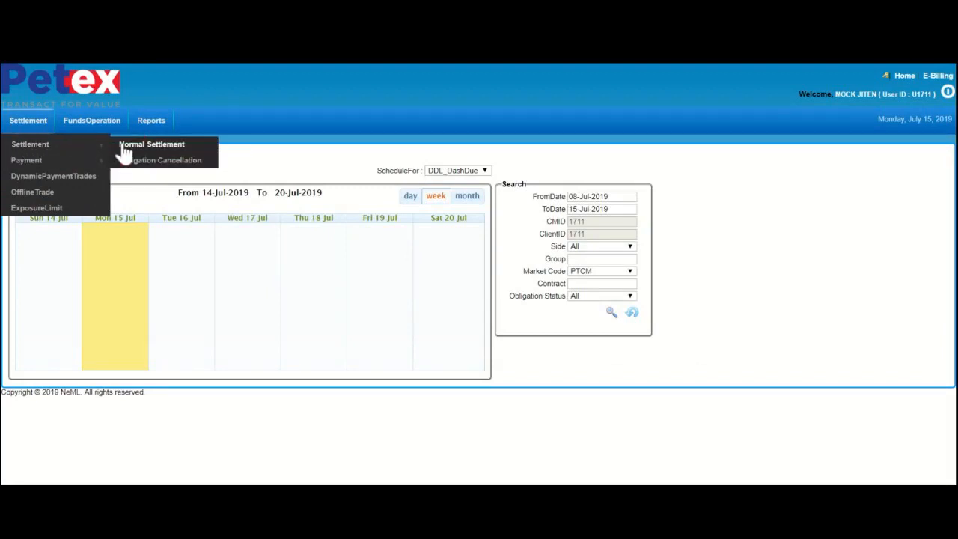
click(123, 151)
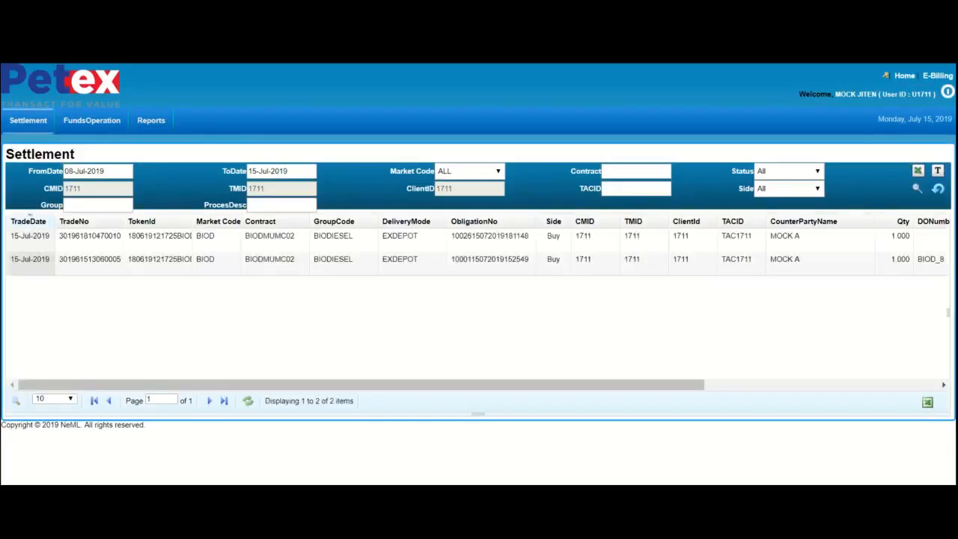
- Open for editing the BIODMUMC02 obligation whose current process is Buyer Payin
click(47, 235)
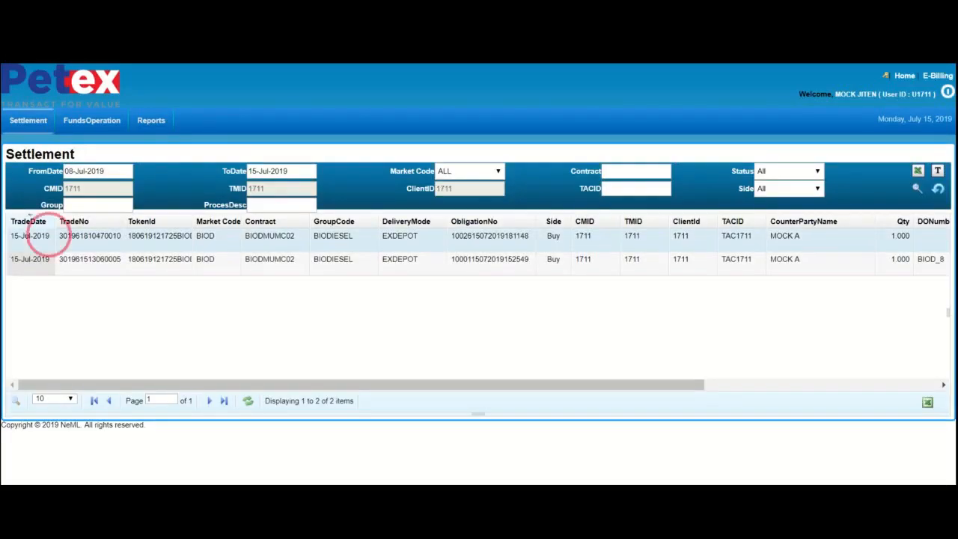
click(83, 235)
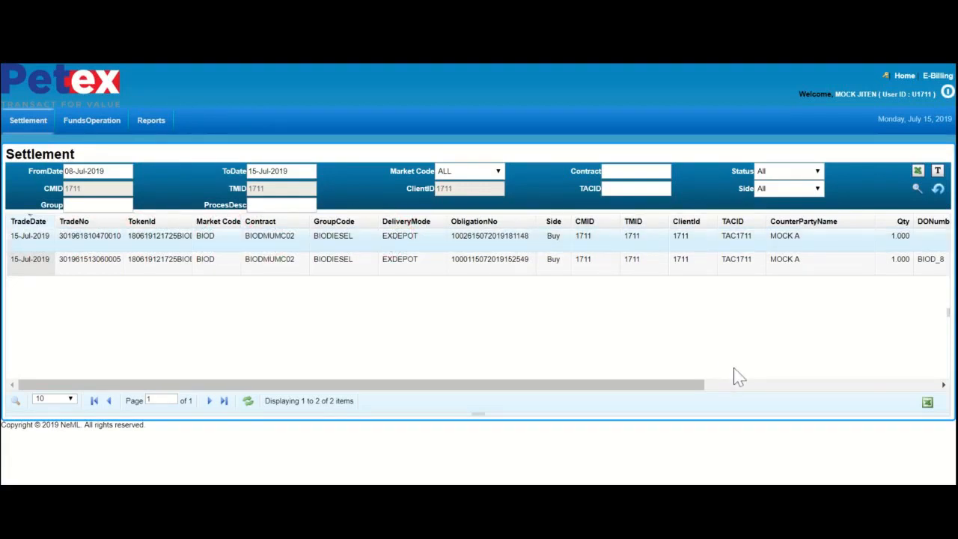
click(914, 387)
click(917, 387)
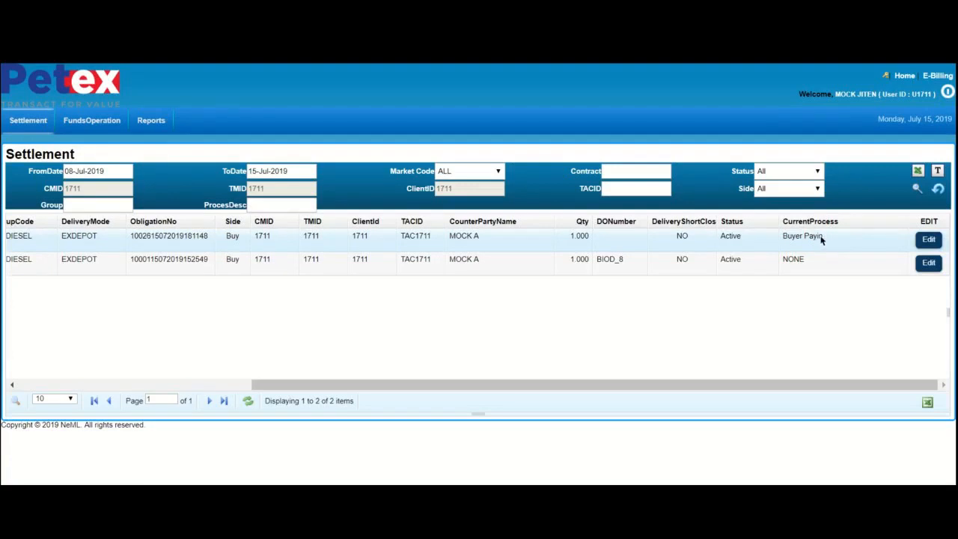
click(928, 241)
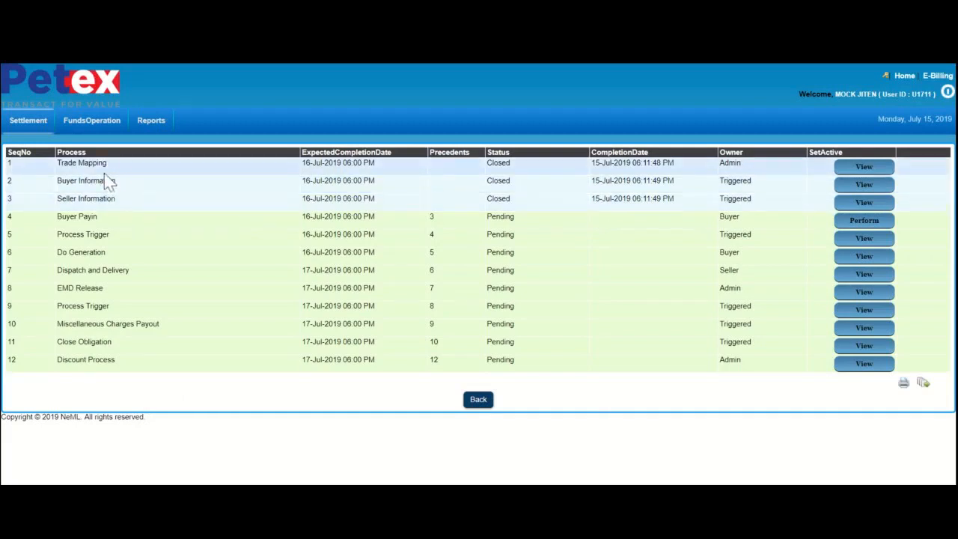
- Examine the obligation's settlement processes, checking which party owns each one
click(74, 288)
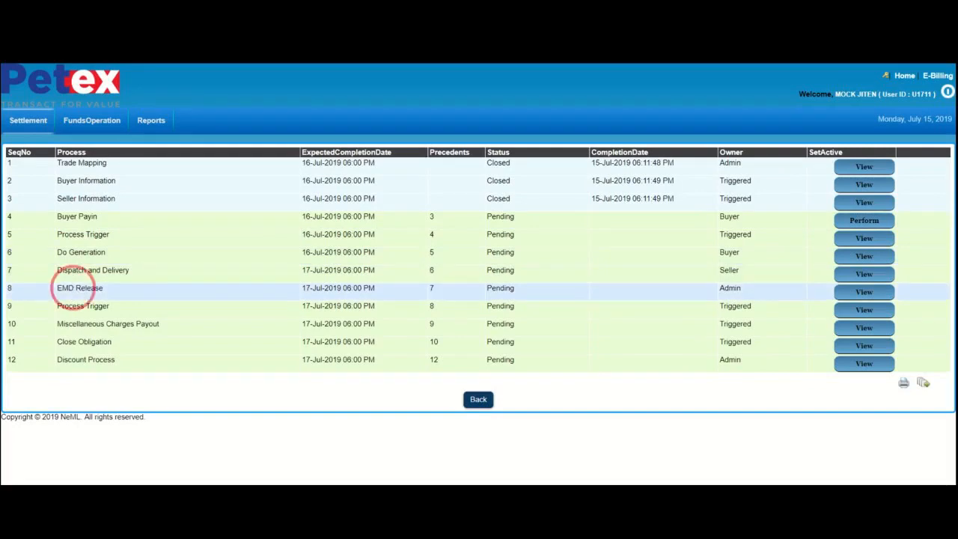
click(724, 161)
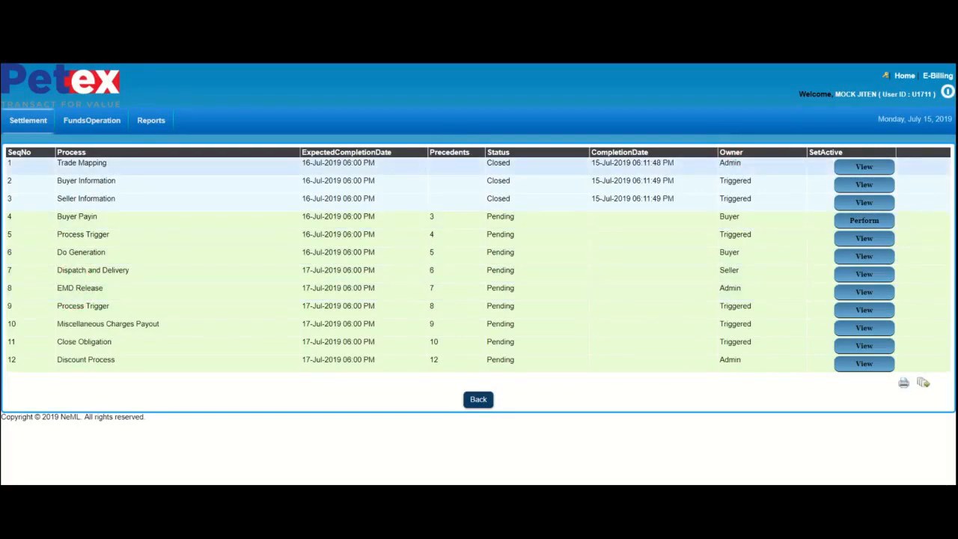
click(730, 164)
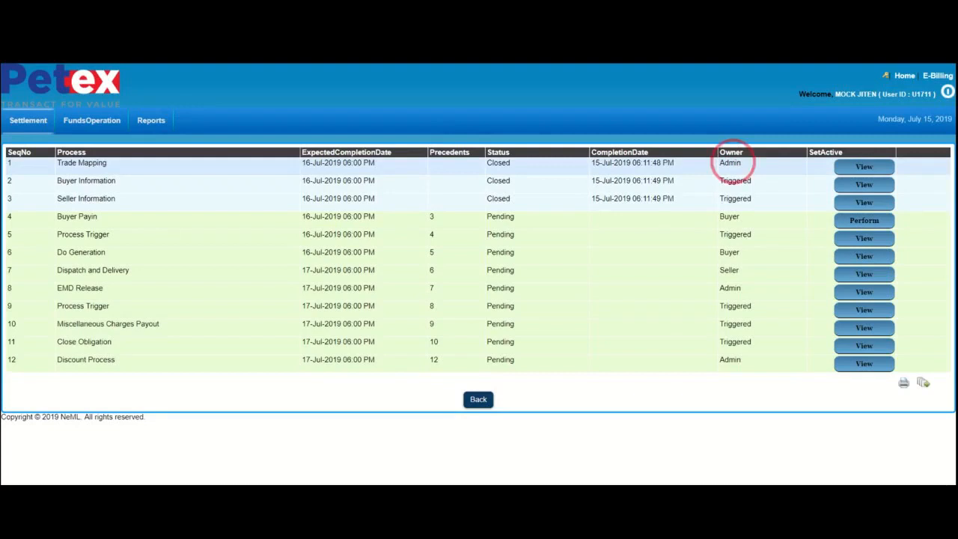
click(726, 213)
click(727, 253)
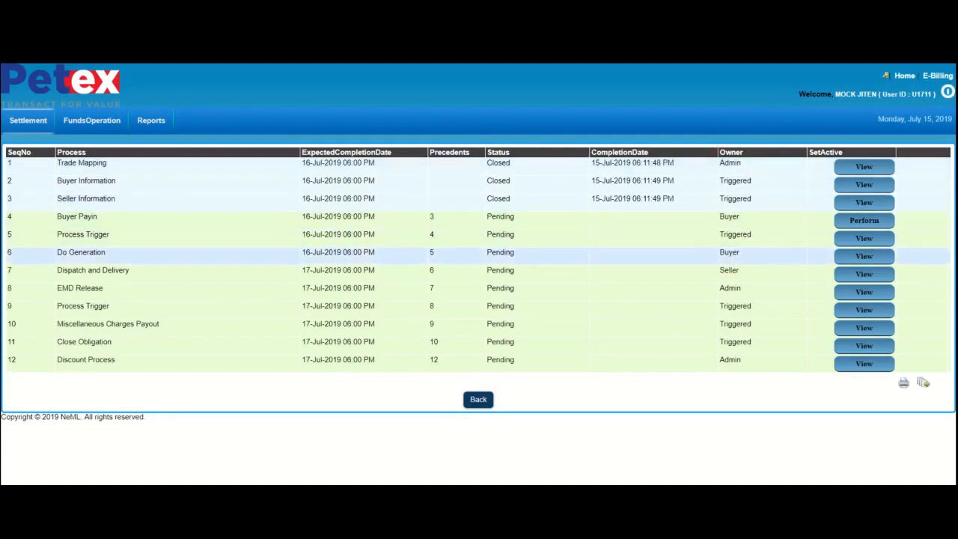
click(728, 273)
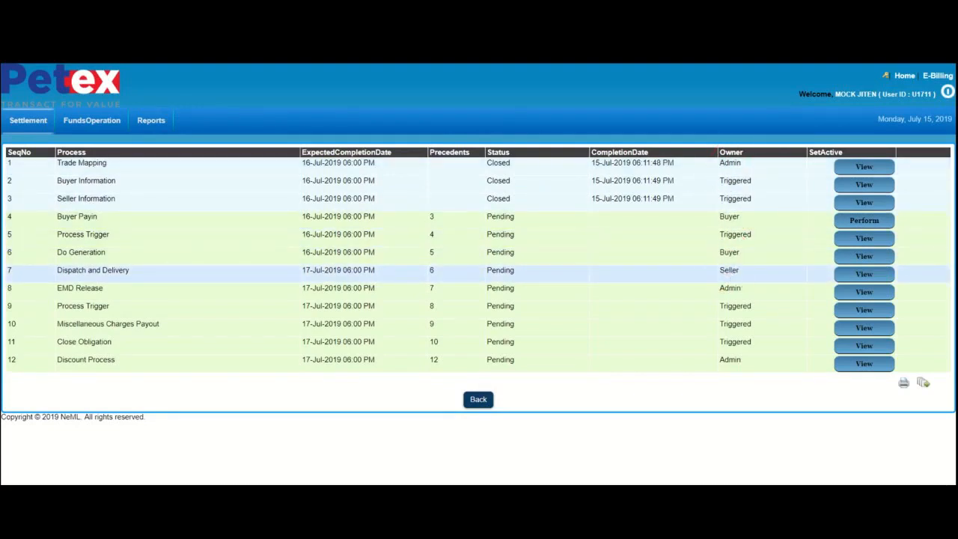
click(743, 167)
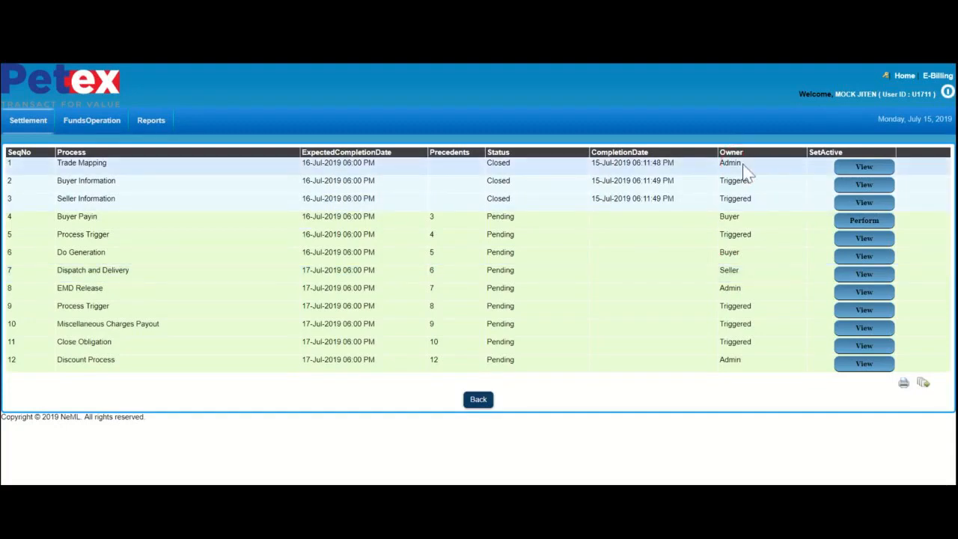
click(741, 181)
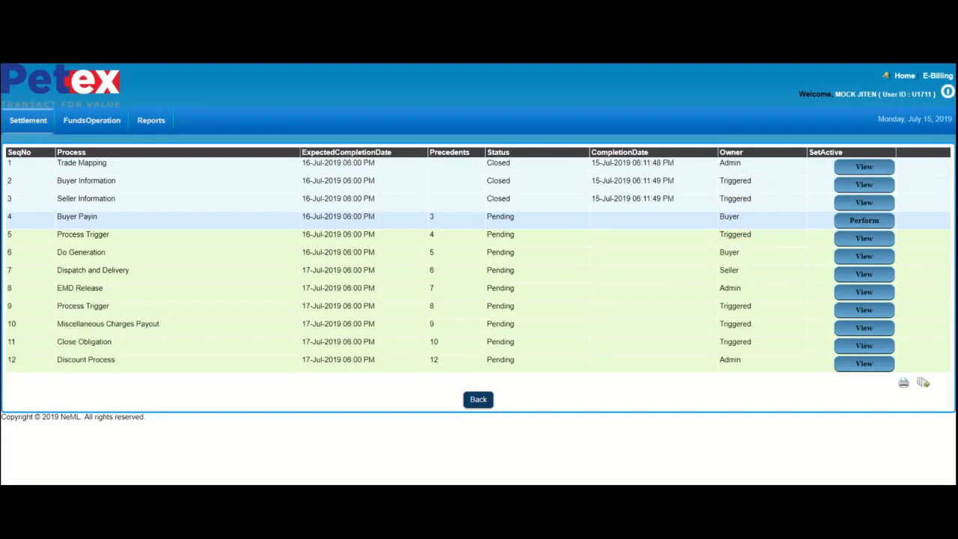
- Open the Buyer Payin process with all sections expanded and review the projected debit total in the buyer ledger
click(842, 224)
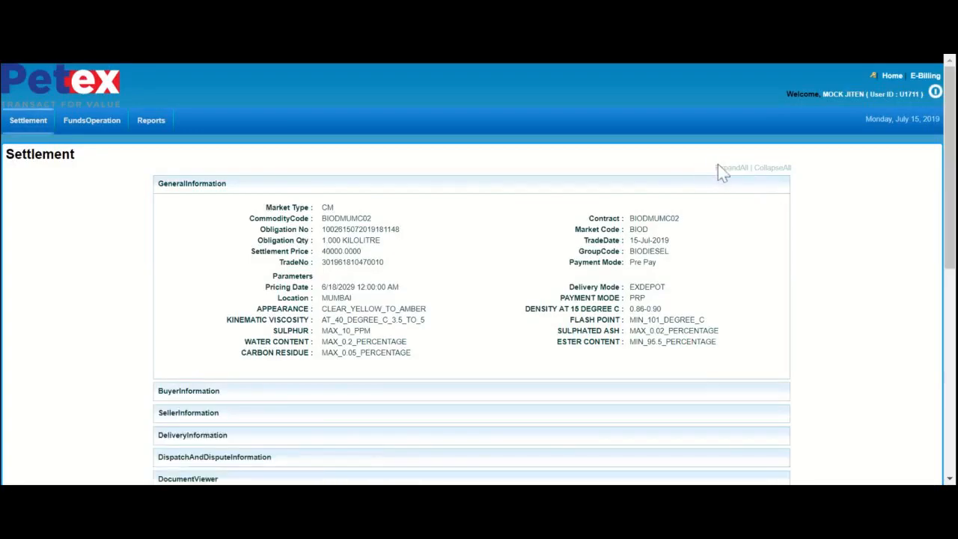
click(726, 168)
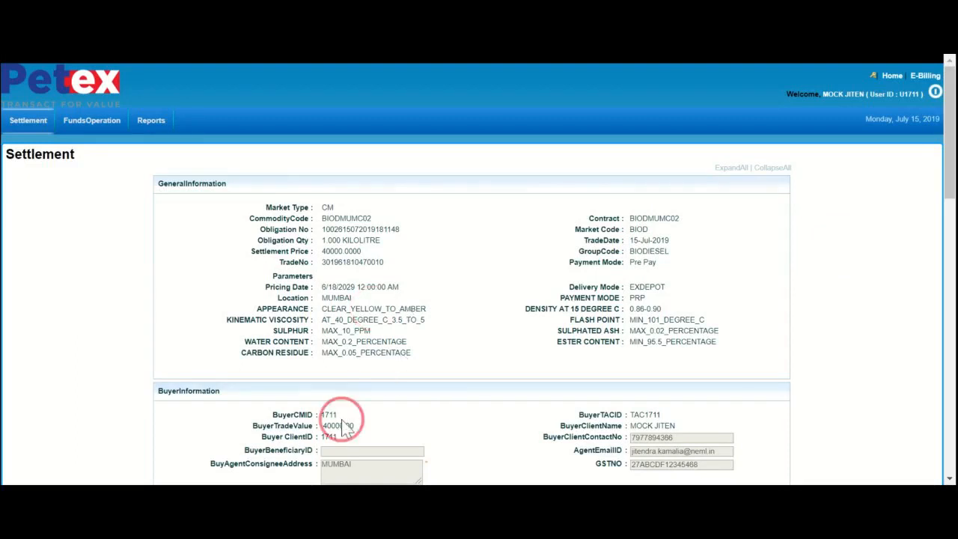
click(948, 478)
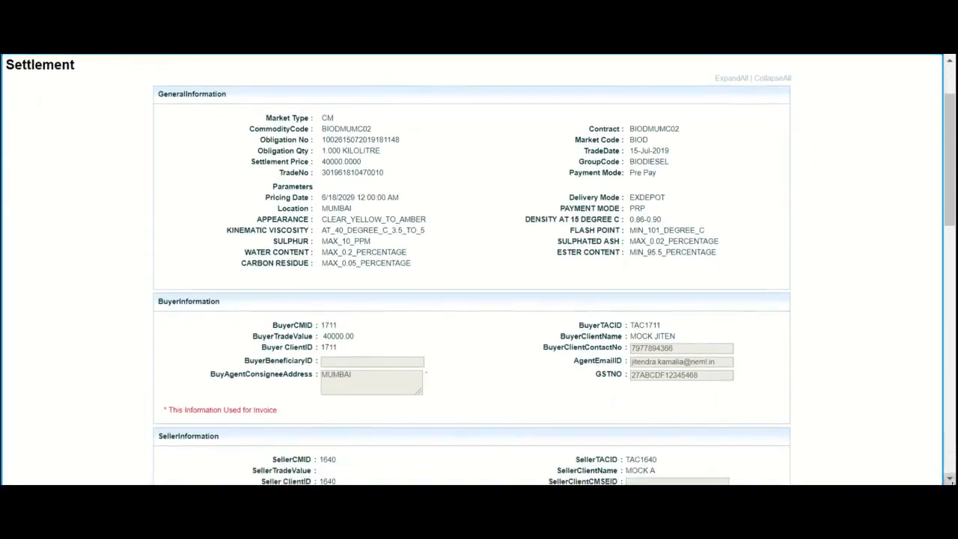
click(949, 479)
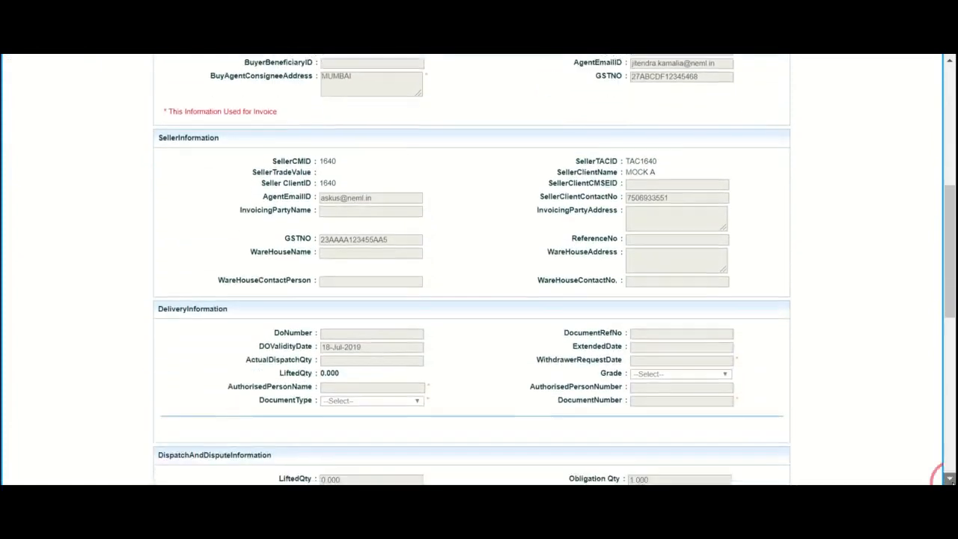
click(949, 478)
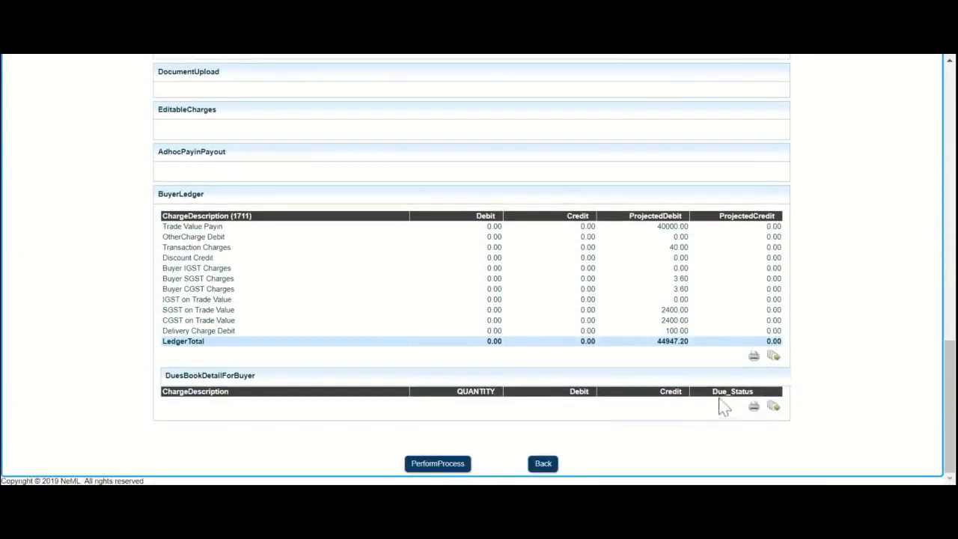
click(677, 341)
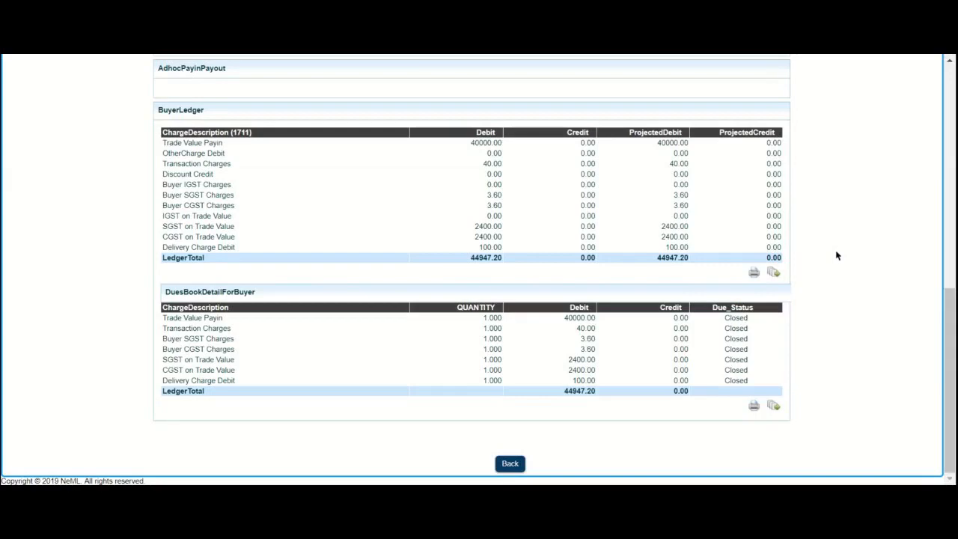
- Open the FundsLedger under funds operations to check the account's ledger and available balances
click(951, 125)
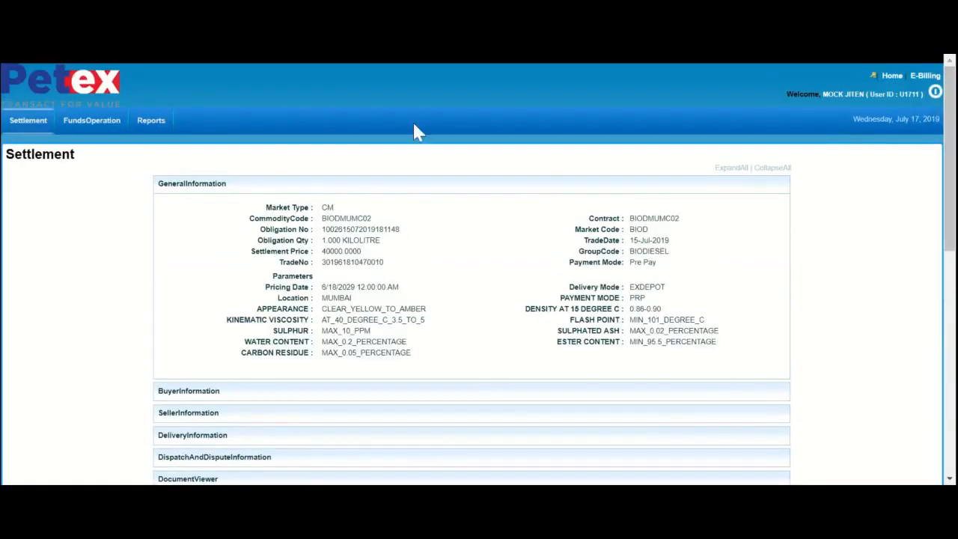
mouse_move(103, 131)
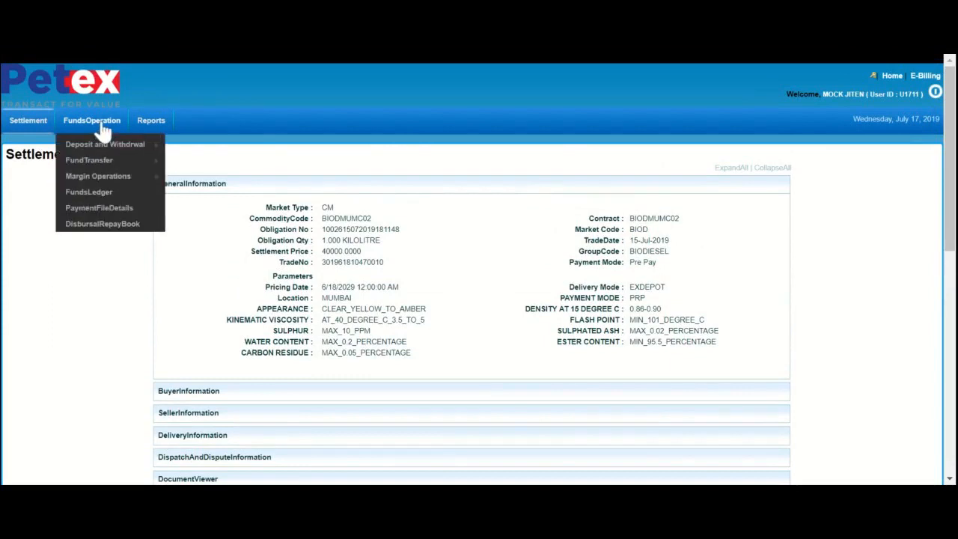
click(95, 199)
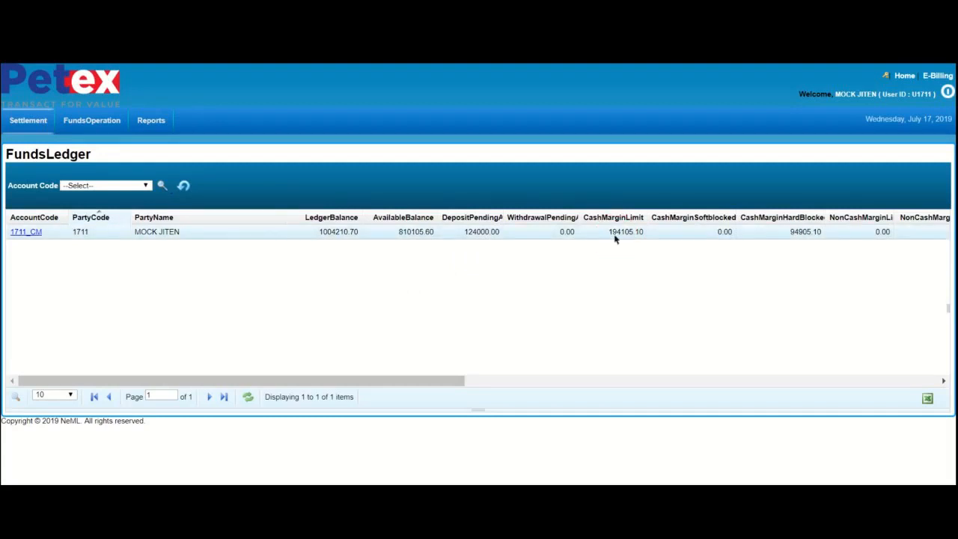
- Return to the Normal Settlement list and reopen the process list of the obligation awaiting Buyer Payin
mouse_move(30, 126)
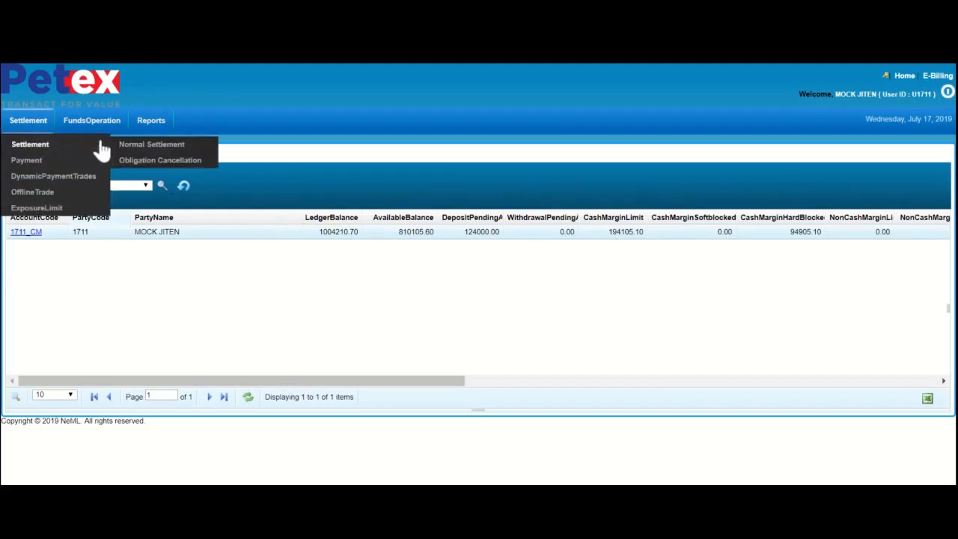
click(126, 145)
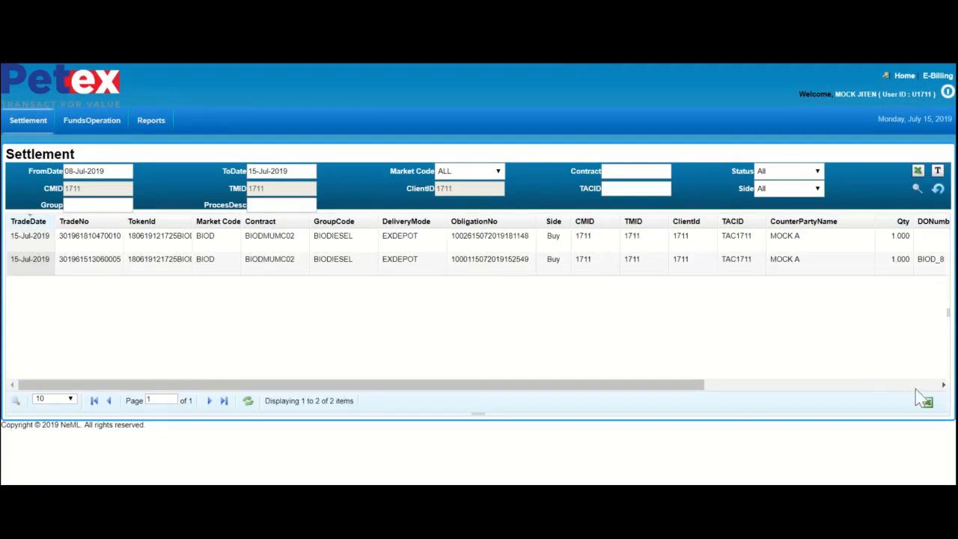
click(915, 386)
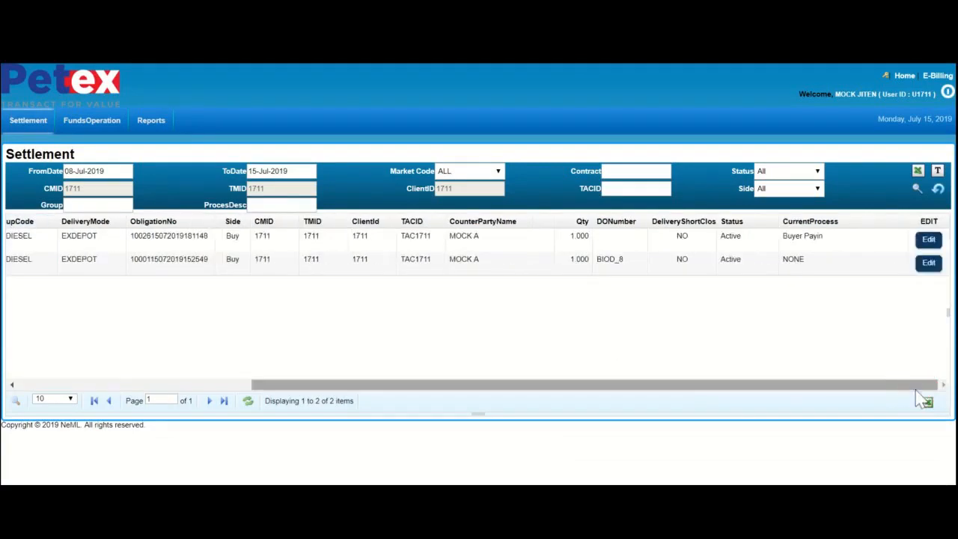
click(929, 240)
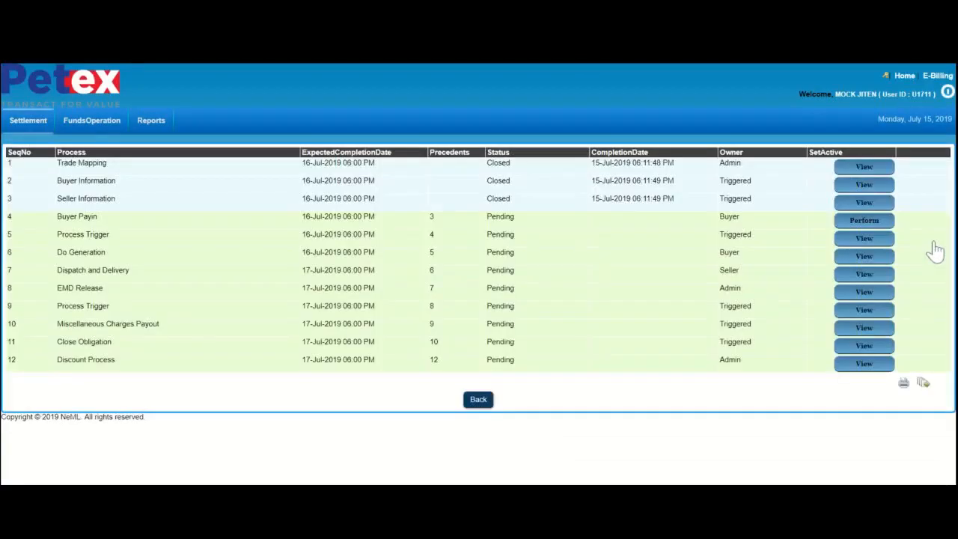
- Perform the Buyer Payin process for the obligation and close the resulting message
click(864, 221)
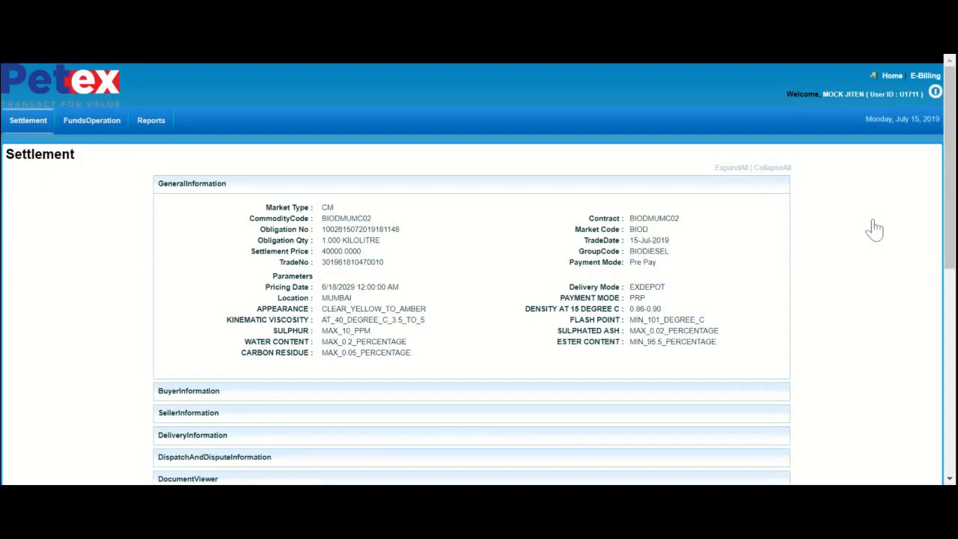
drag(947, 203, 948, 455)
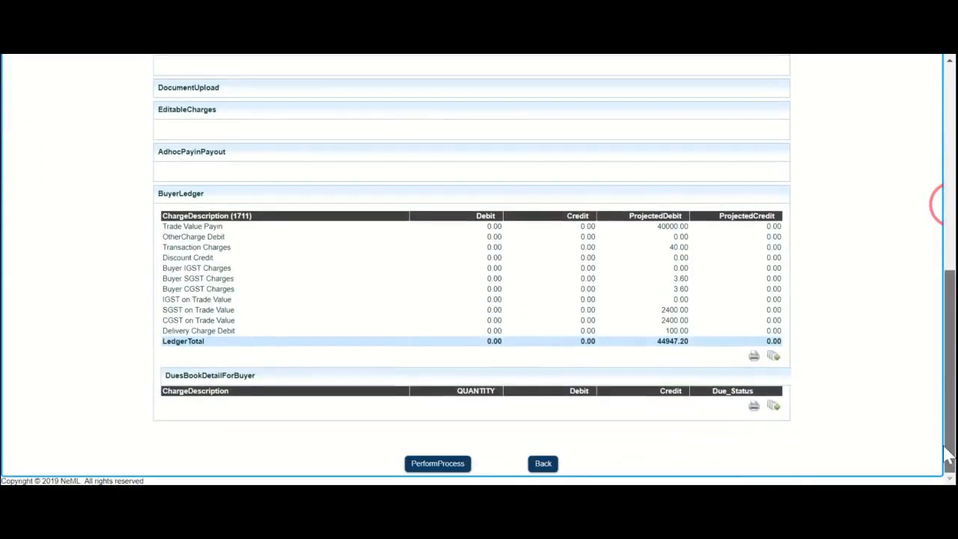
click(458, 464)
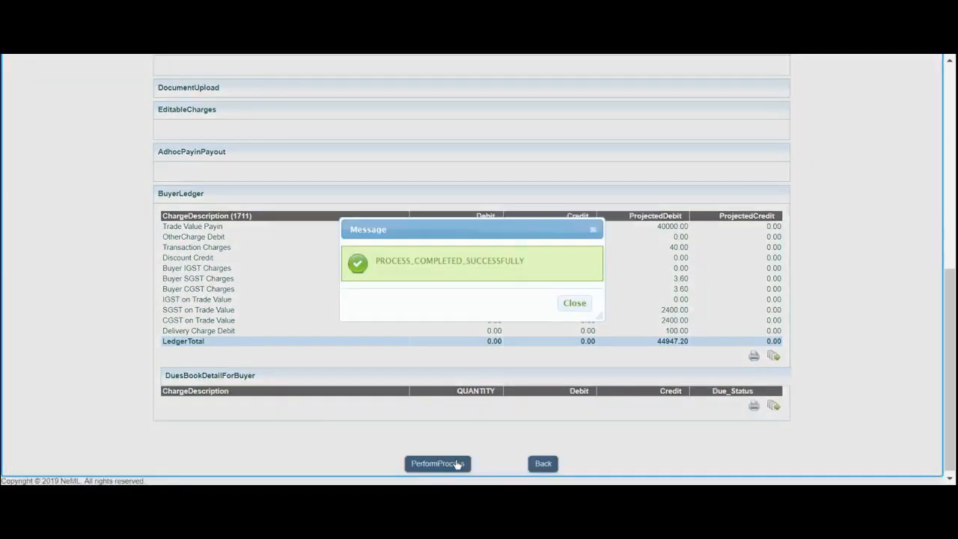
click(583, 303)
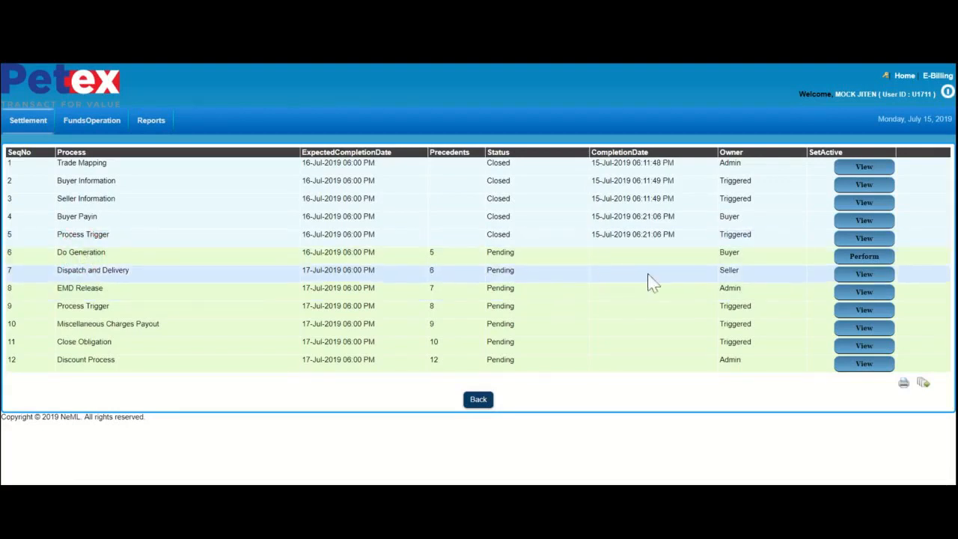
- Open the Do Generation process of the obligation with all sections expanded, showing its delivery information
click(860, 256)
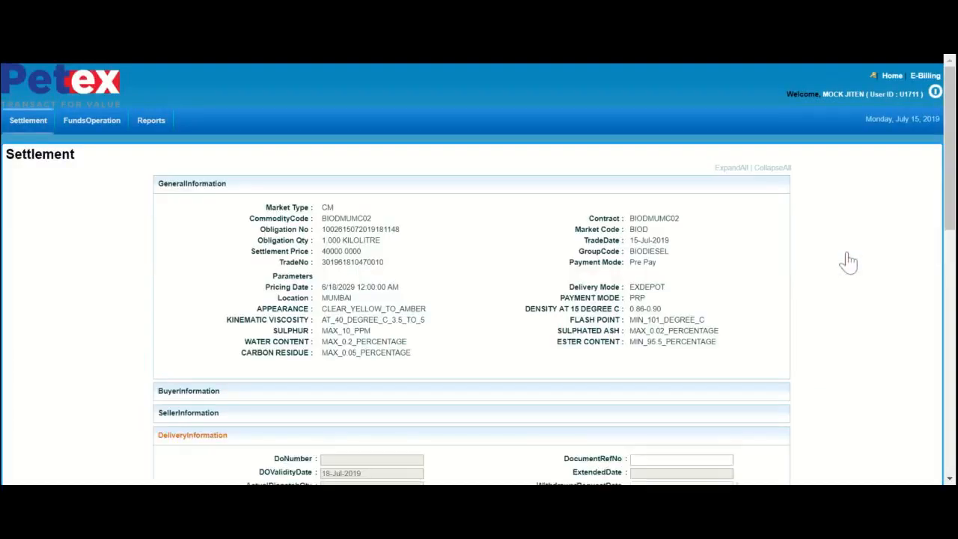
click(729, 168)
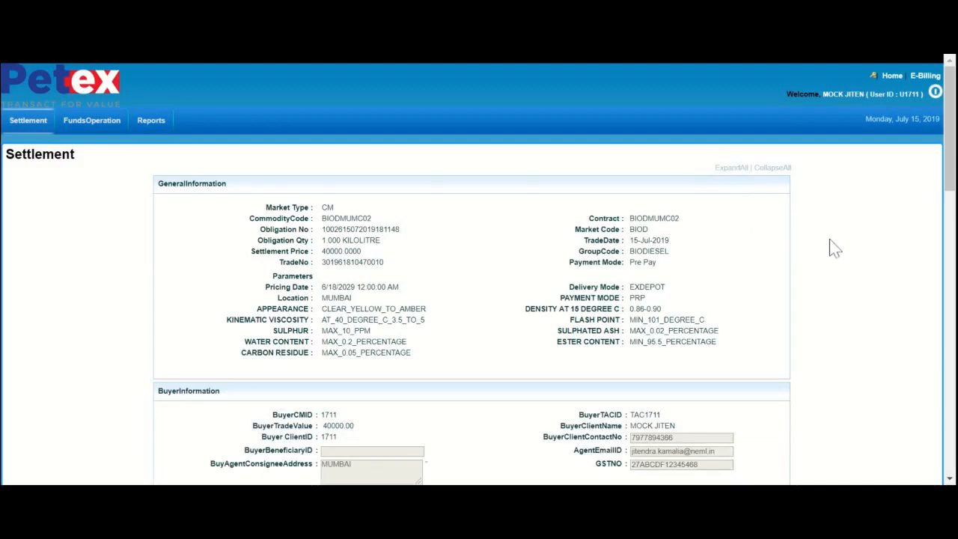
drag(949, 170, 946, 284)
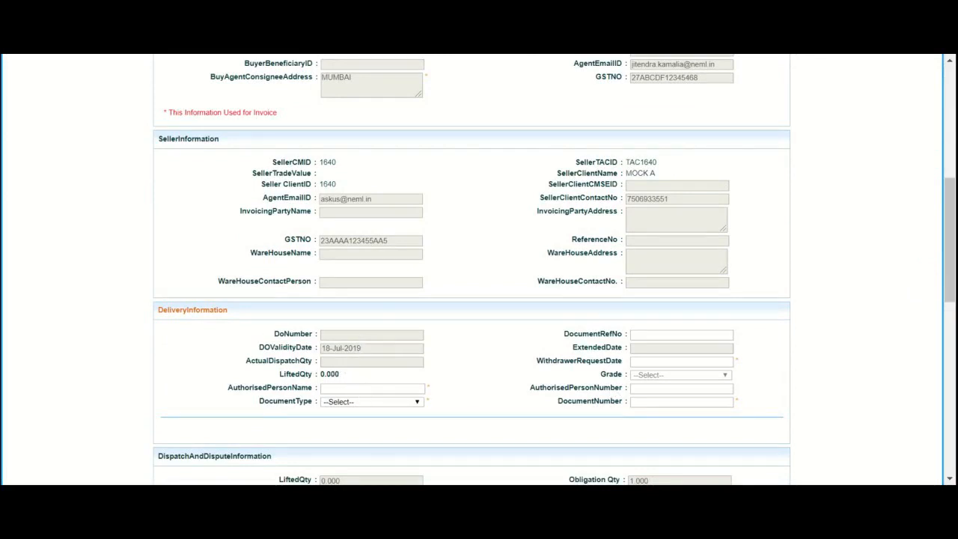
- Fill in the authorised person's name and phone number in the delivery information and choose PAN_NUMBER as the document type
click(372, 389)
text(NILESH)
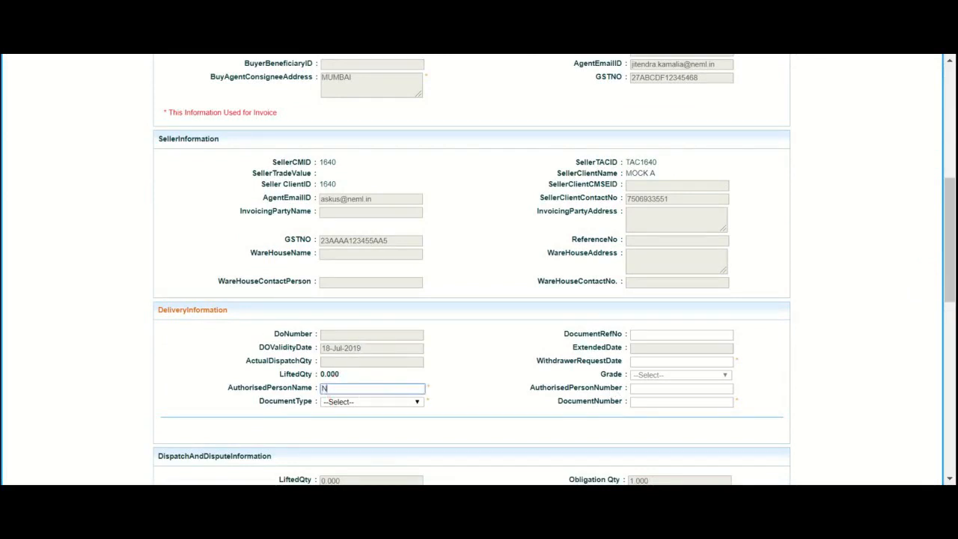
click(362, 403)
click(355, 419)
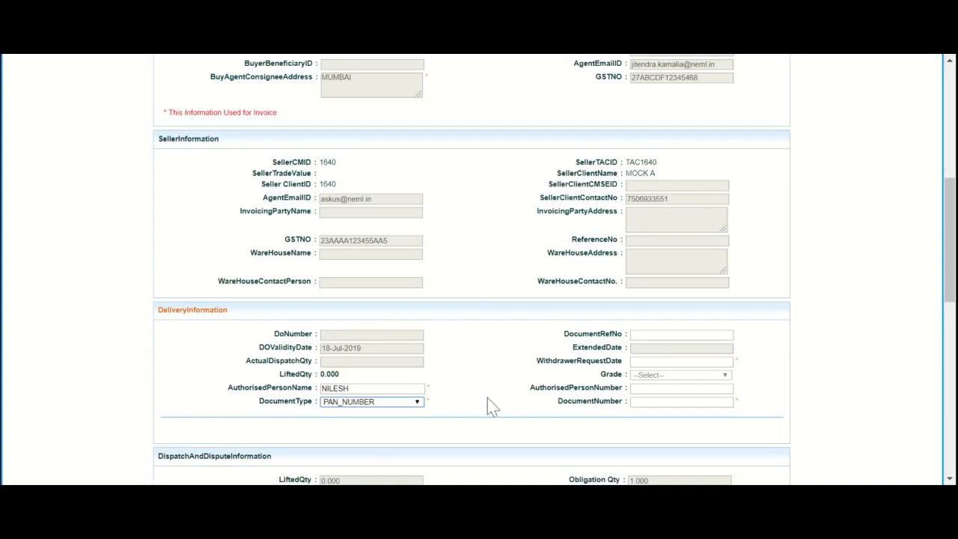
click(636, 388)
text(98)
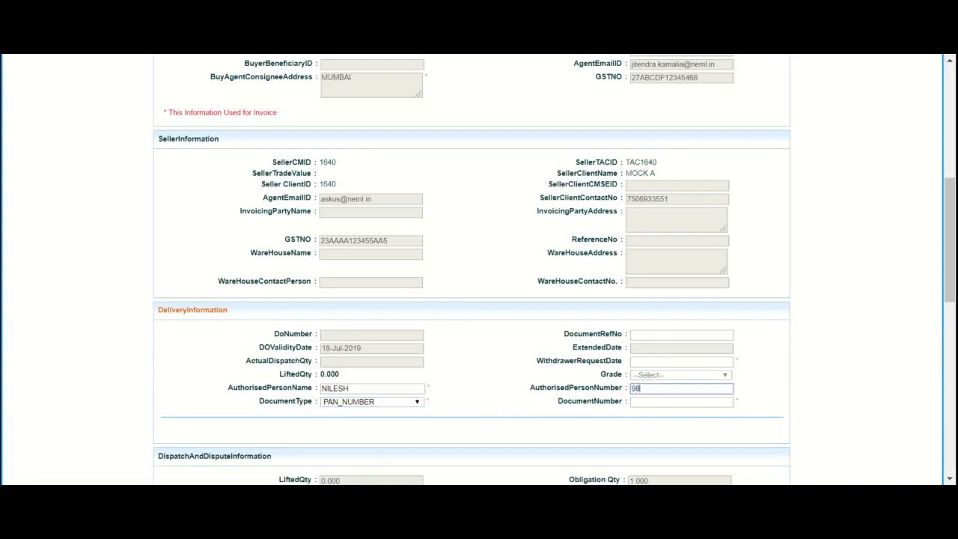
text(76543210)
- Set the withdrawer request date to 15-Jul-2019 and enter the authorised person's document number
click(649, 361)
scroll(650, 362, up, 1)
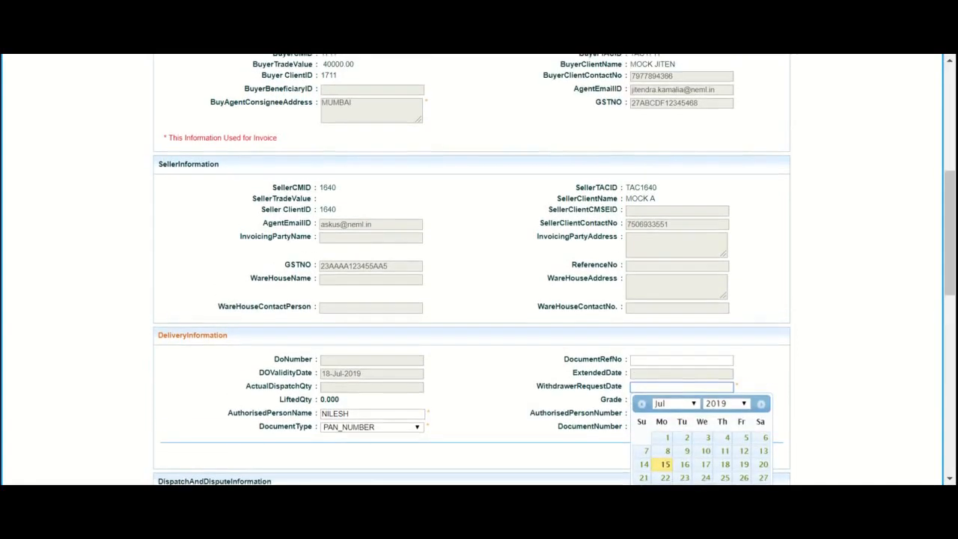
click(664, 464)
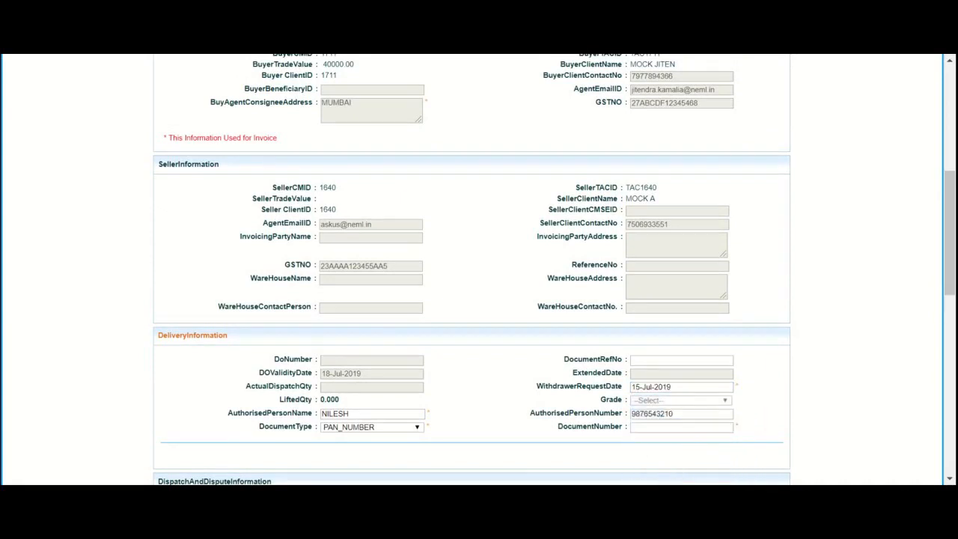
click(681, 426)
text(0987)
- Submit the delivery information and close the resulting message
drag(949, 243, 950, 415)
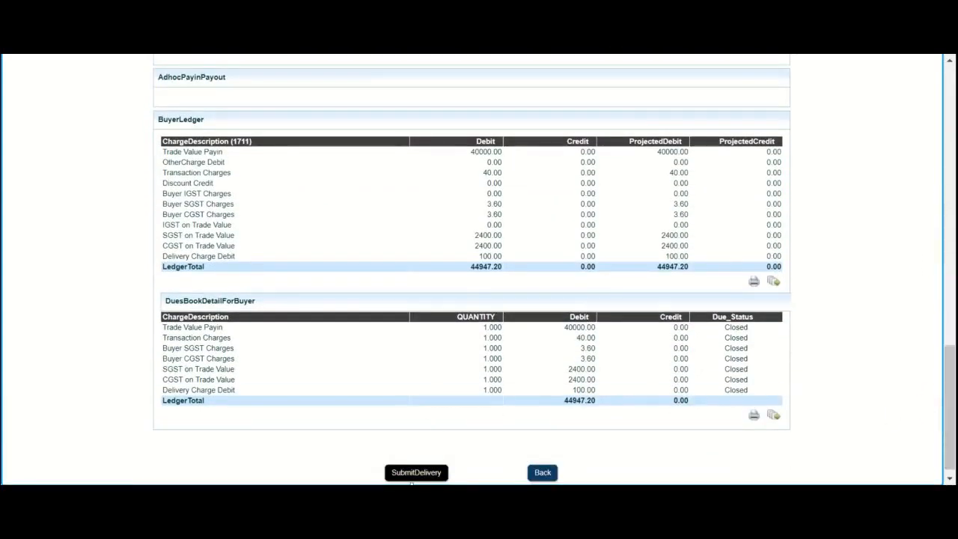
click(411, 479)
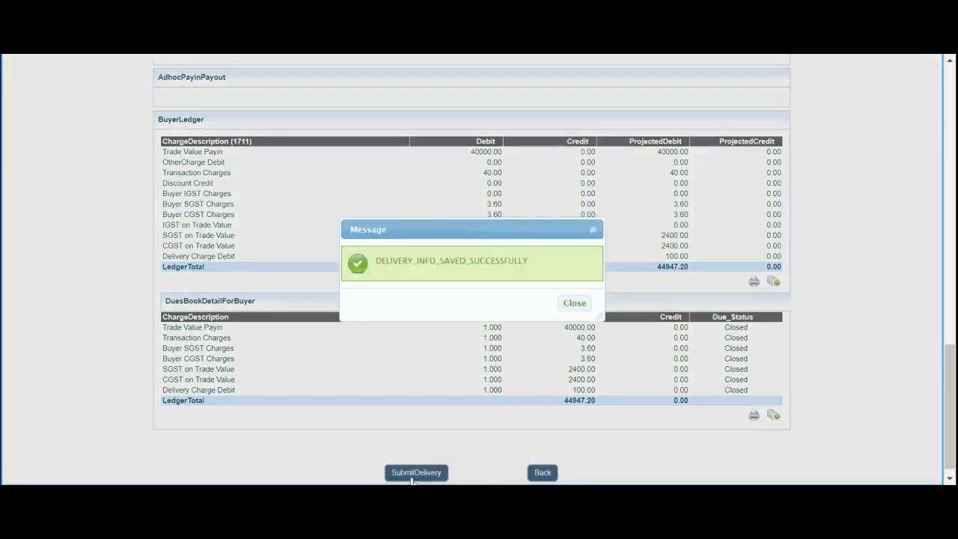
click(576, 303)
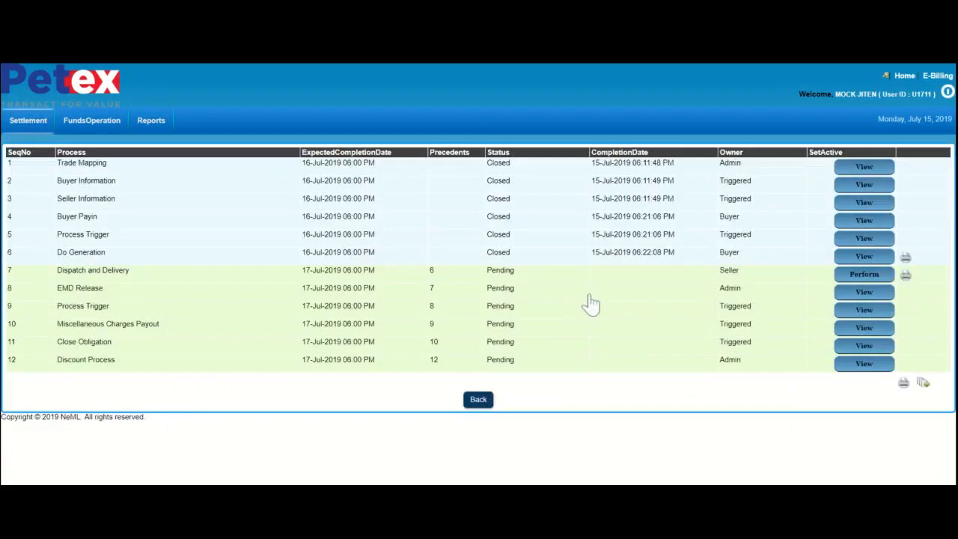
click(915, 266)
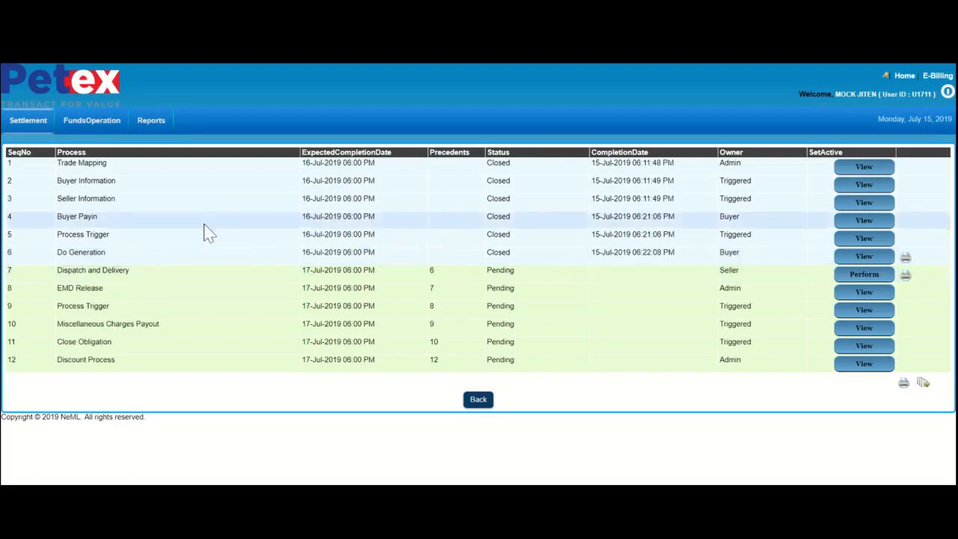
click(118, 268)
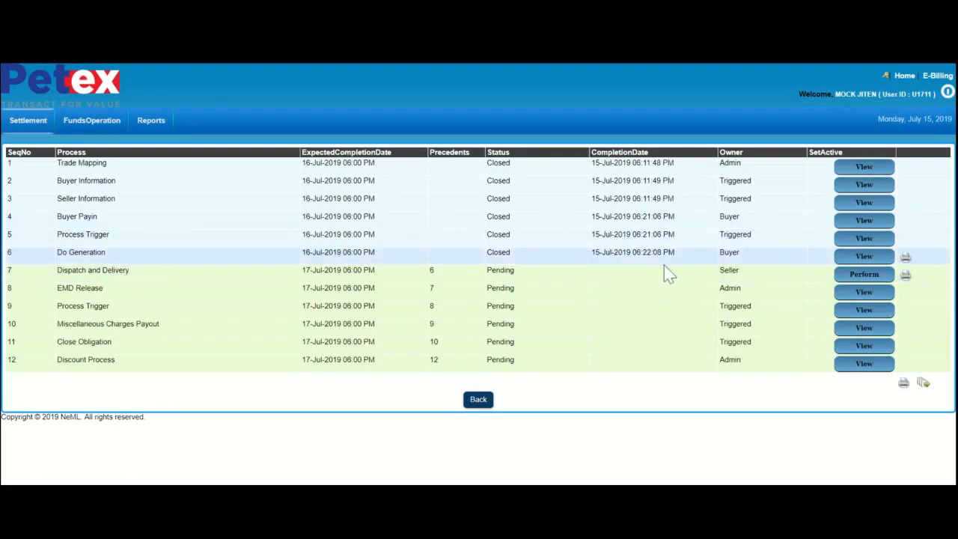
click(492, 272)
click(733, 274)
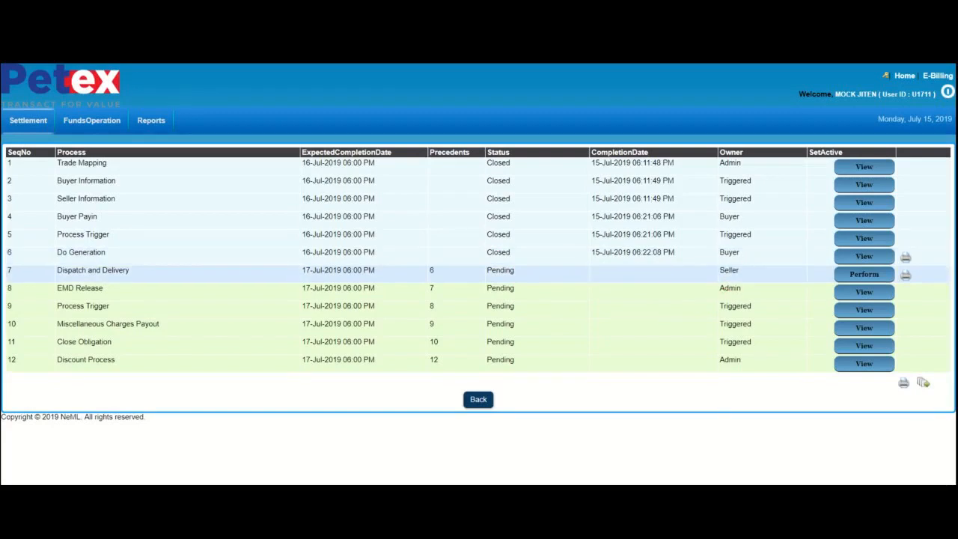
- Log out of the buyer account and log in with the seller's user name
click(947, 93)
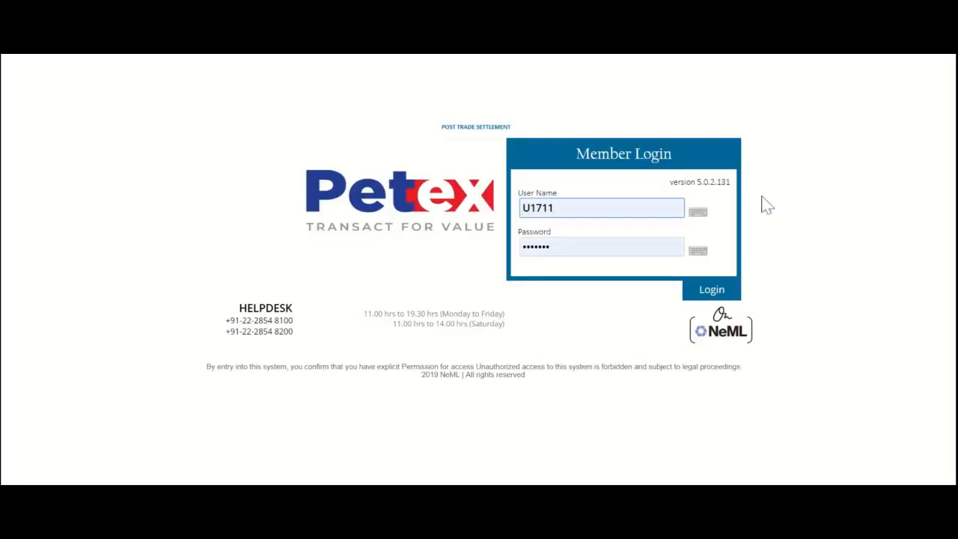
key(BackSpace)
key(BackSpace)
key(BackSpace)
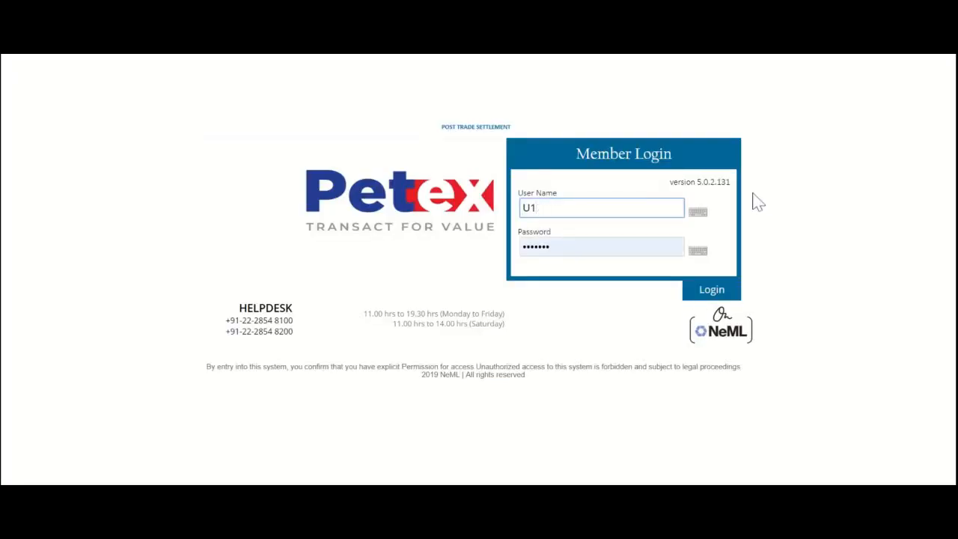
text(640)
click(713, 290)
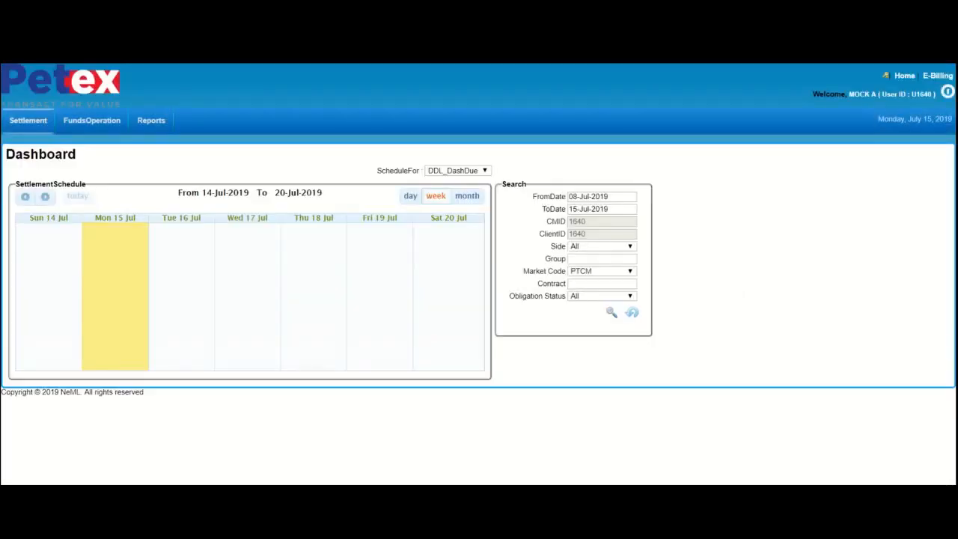
- Open the Normal Settlement list and the process list of the obligation awaiting Dispatch and Delivery
mouse_move(38, 132)
mouse_move(96, 149)
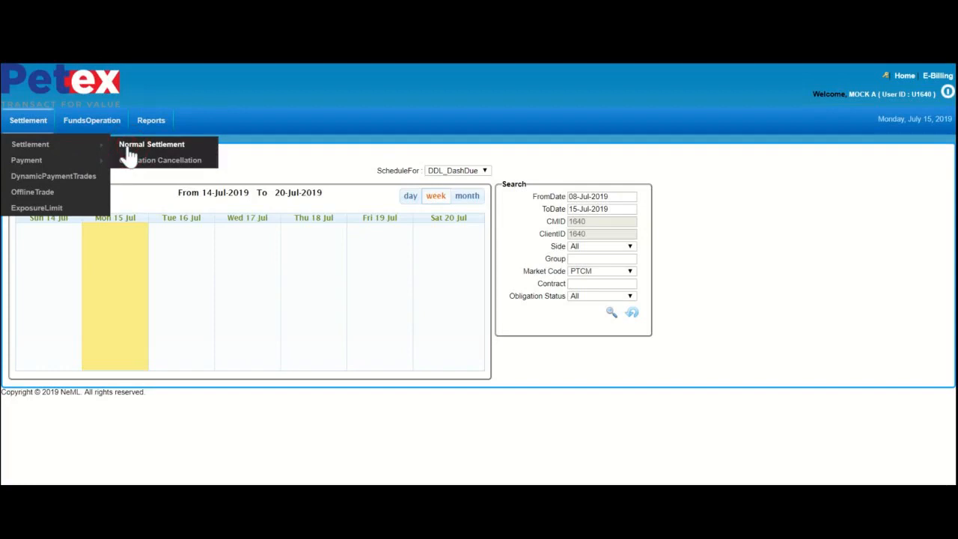
click(129, 155)
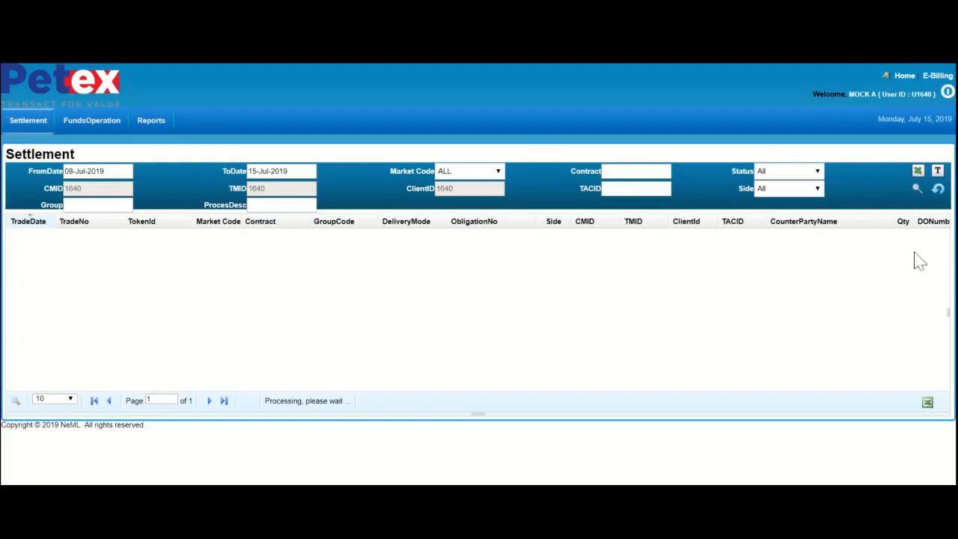
click(925, 386)
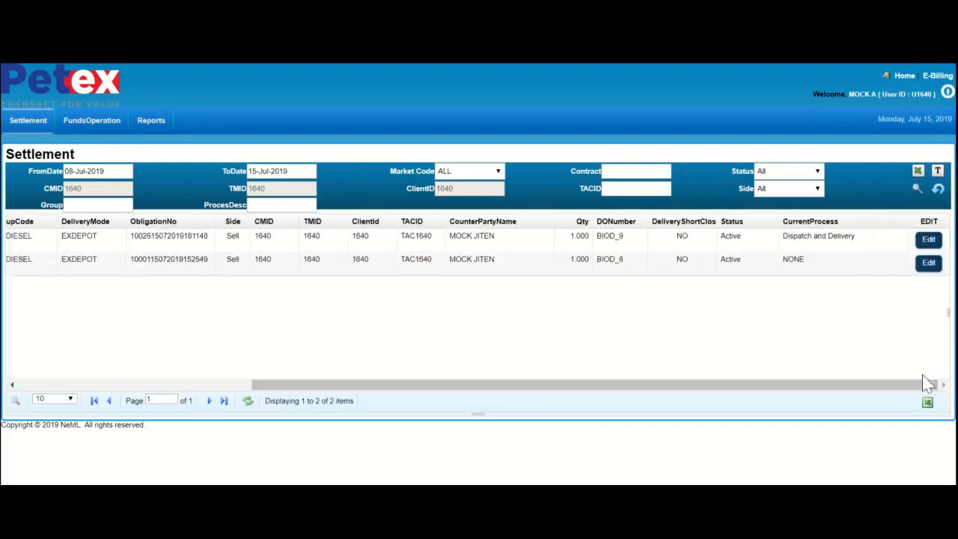
click(927, 241)
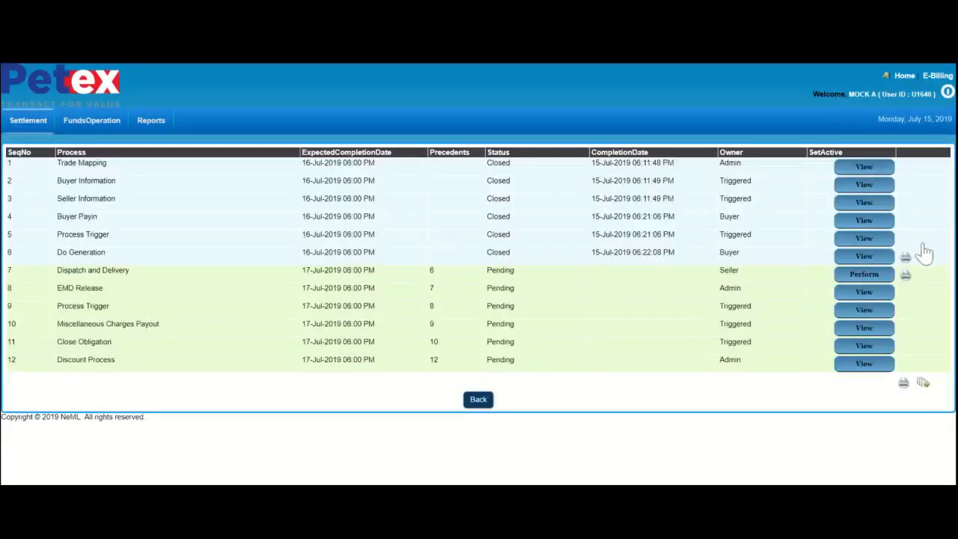
- Open the Dispatch and Delivery process with all sections expanded and review the buyer, seller and delivery information
click(866, 277)
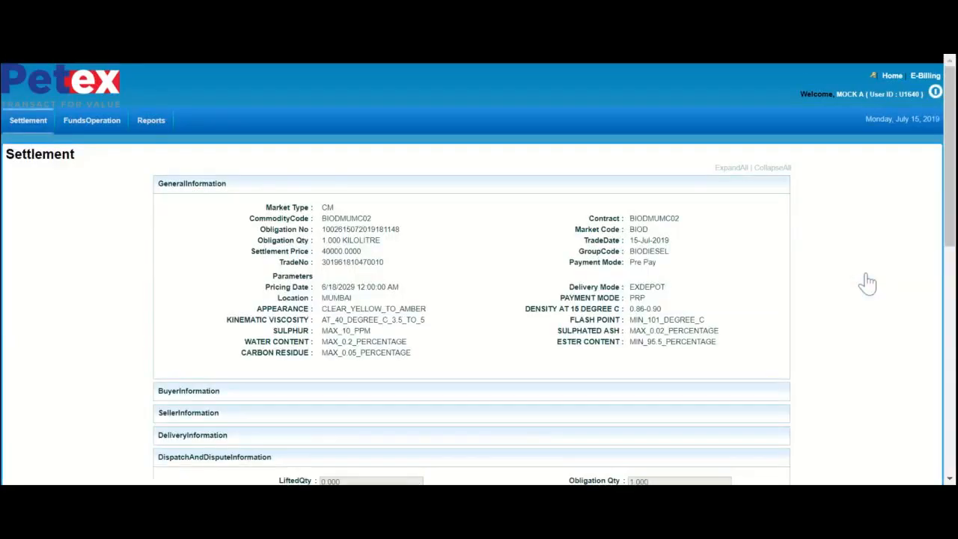
click(730, 168)
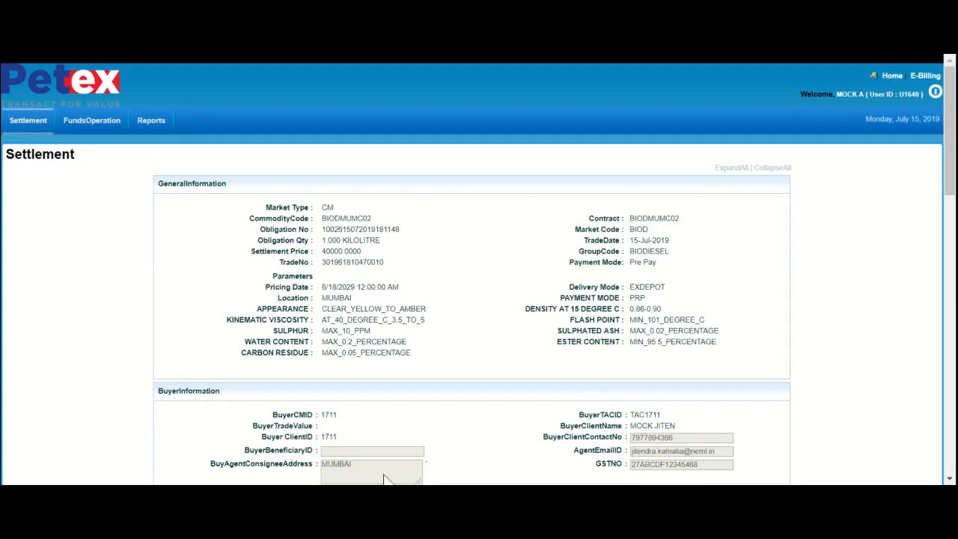
click(948, 478)
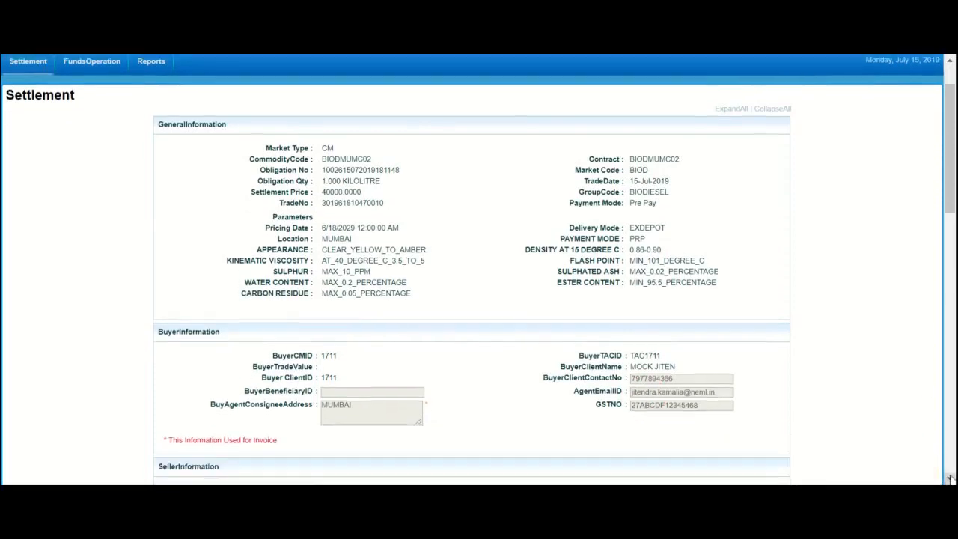
click(948, 478)
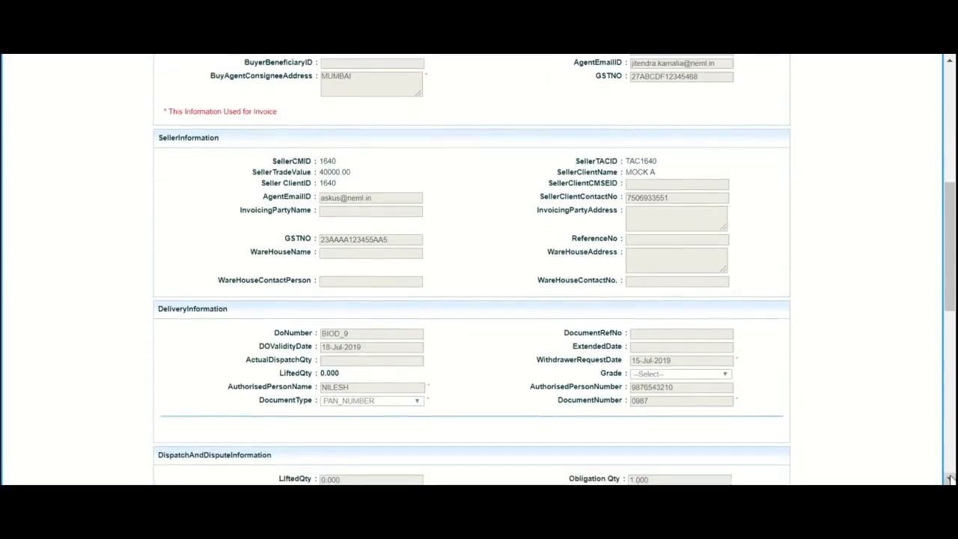
click(948, 477)
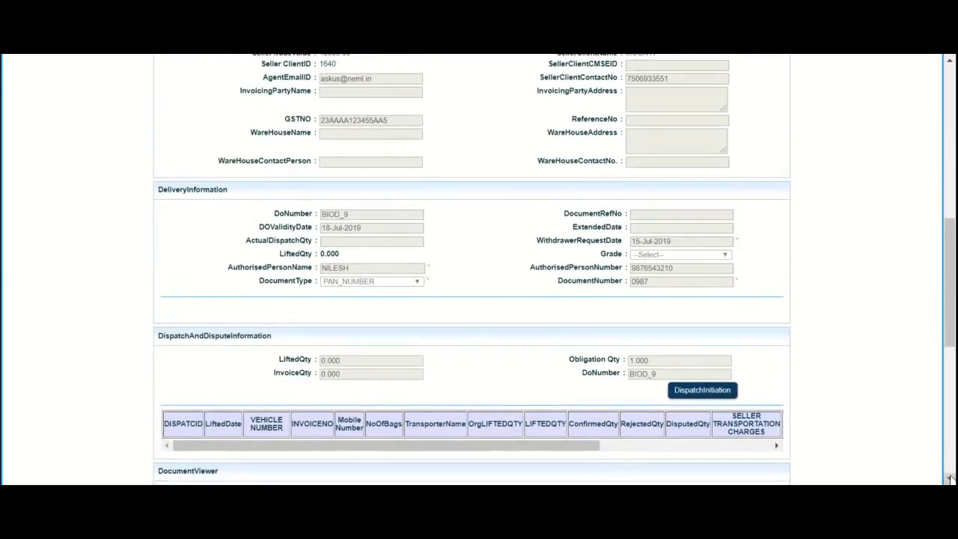
click(726, 392)
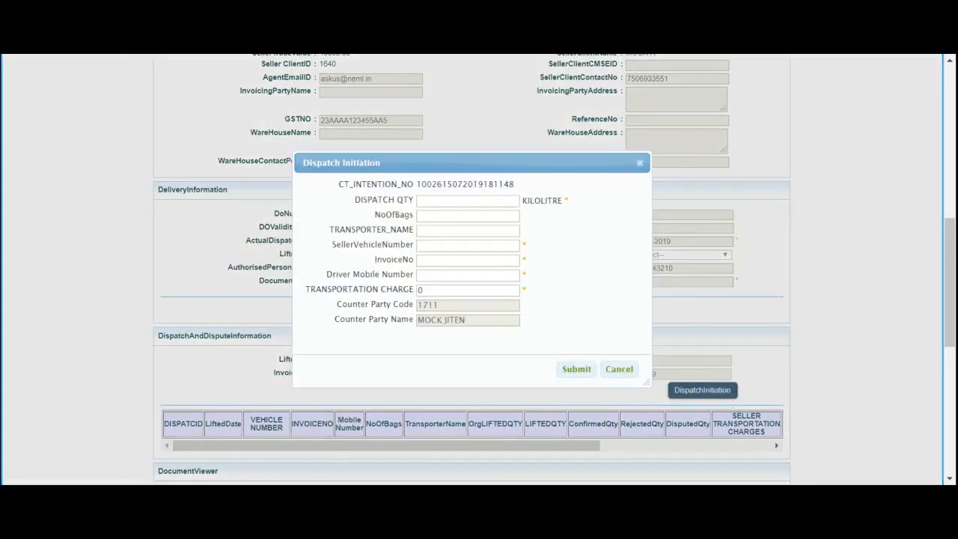
click(467, 201)
text(1)
click(468, 244)
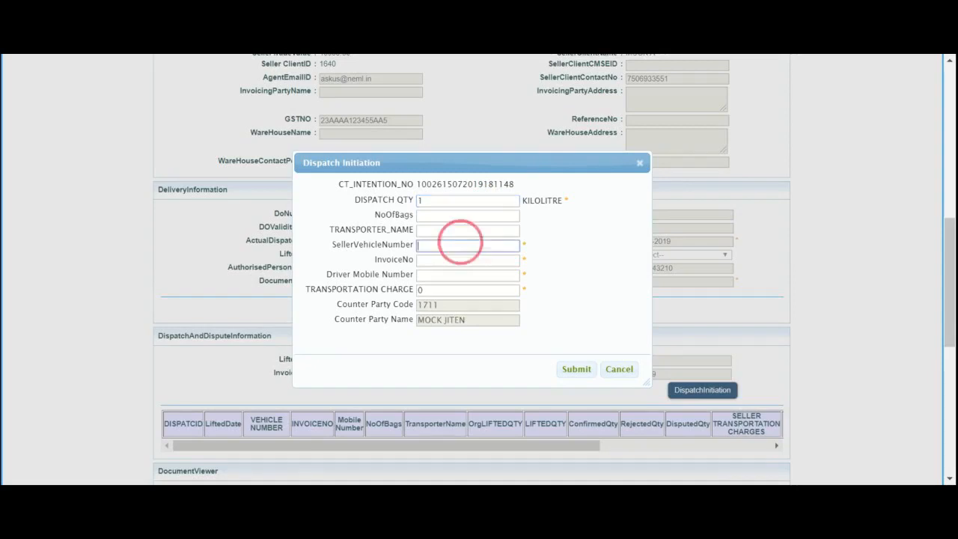
text(MH)
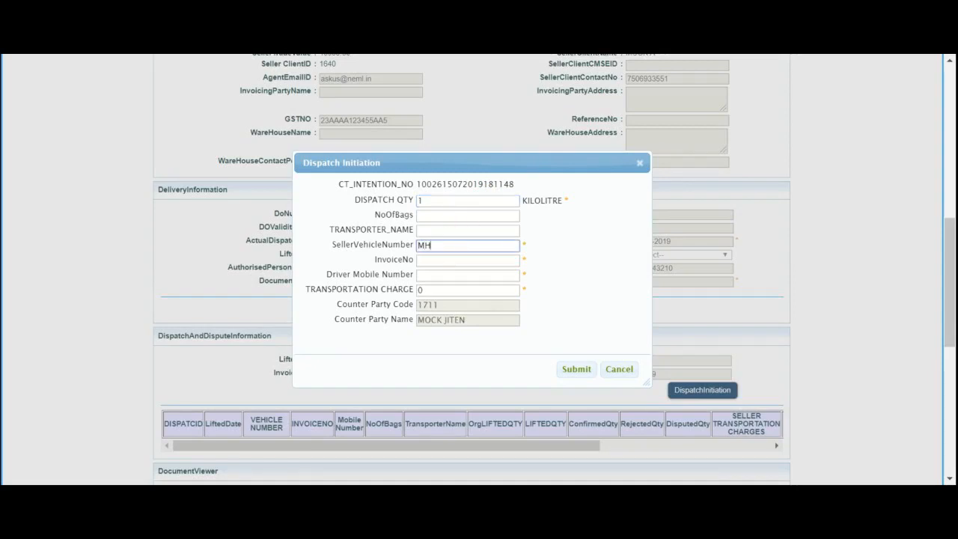
text(46AN7689)
- Enter invoice number 89 and the driver's mobile number, submit the dispatch initiation and close its dialog
click(467, 261)
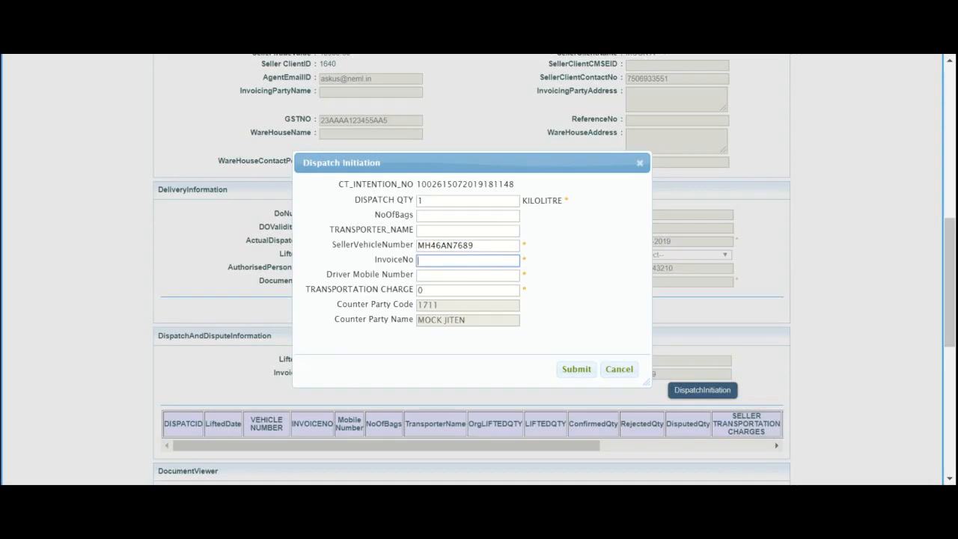
text(89)
click(468, 275)
text(9)
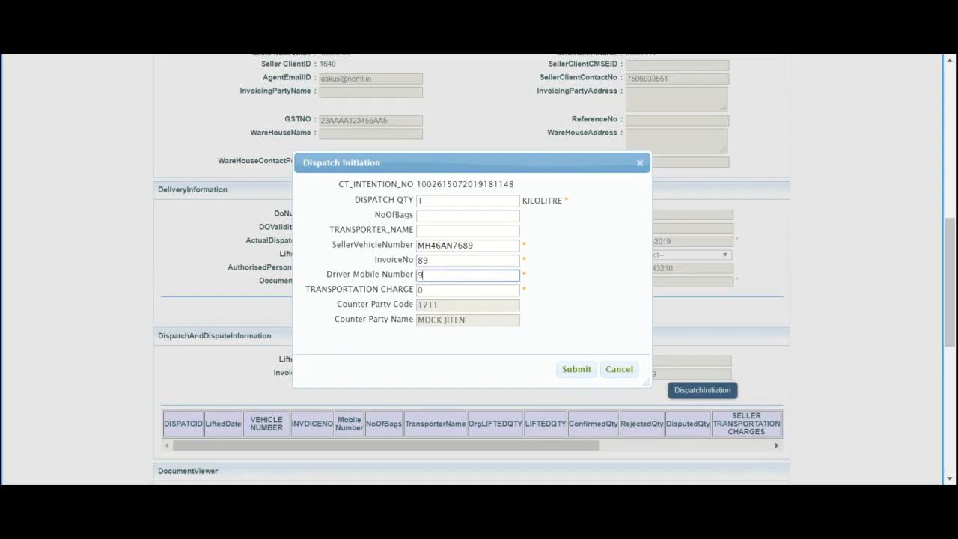
text(876543210)
click(580, 370)
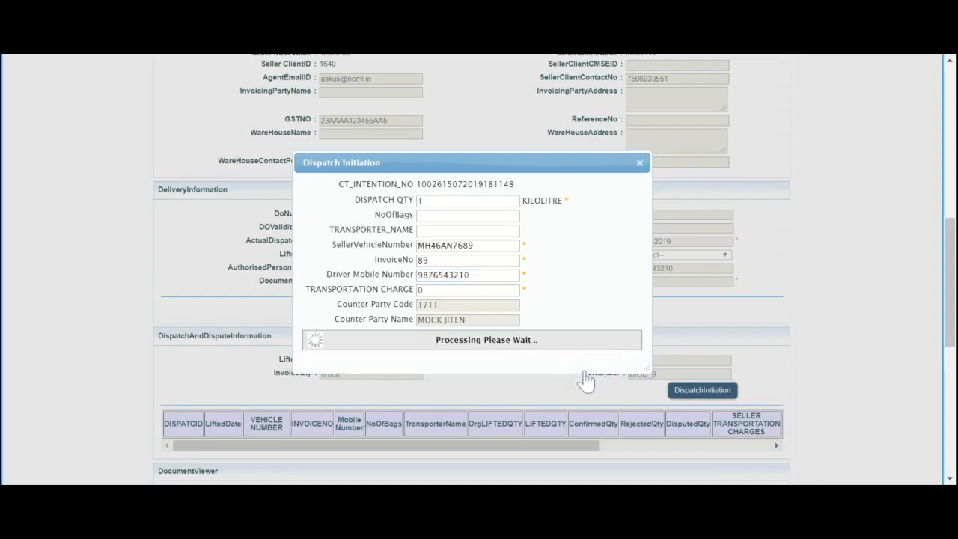
click(641, 164)
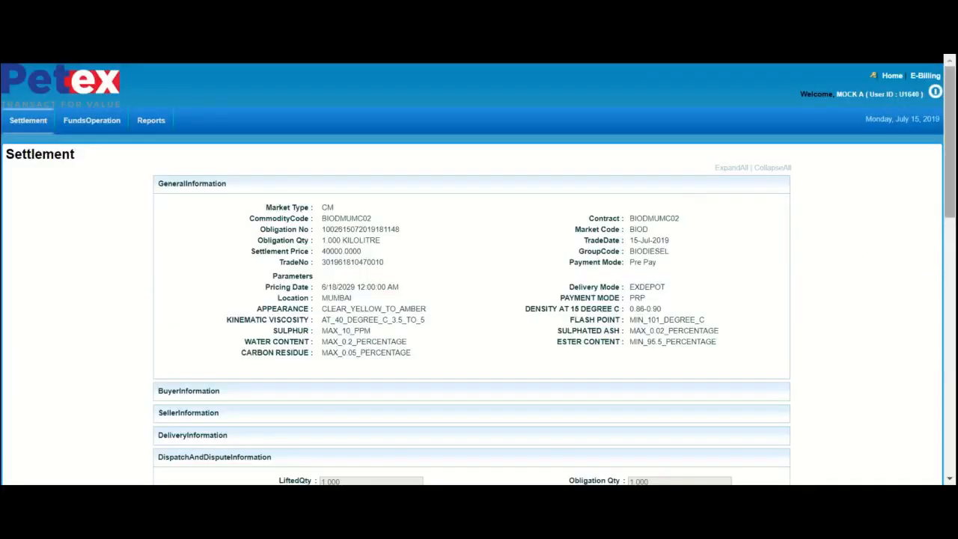
- Upload E-WAY BILL.pdf for the e-way bill and SPECIFICATIONS.pdf for the specification in the dispatch's seller documents
scroll(944, 182, down, 5)
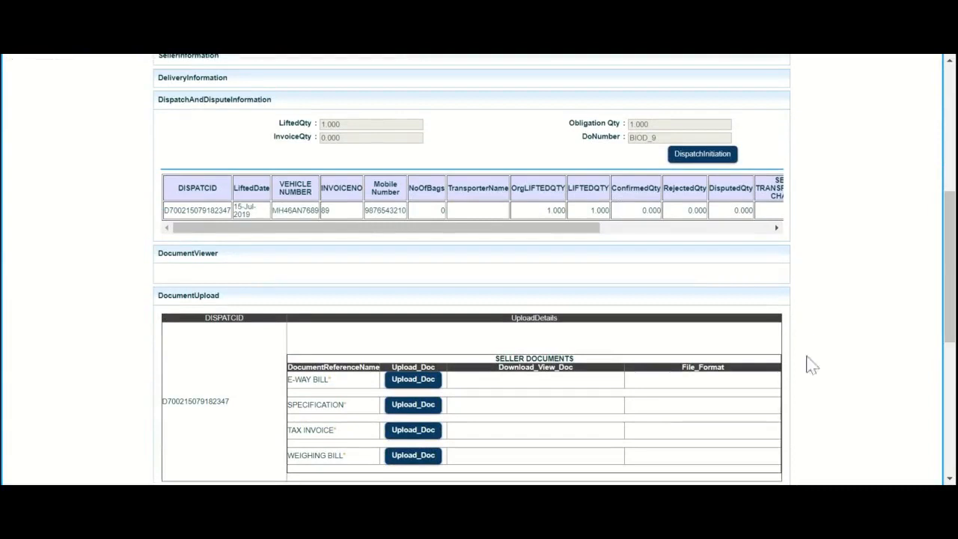
click(411, 385)
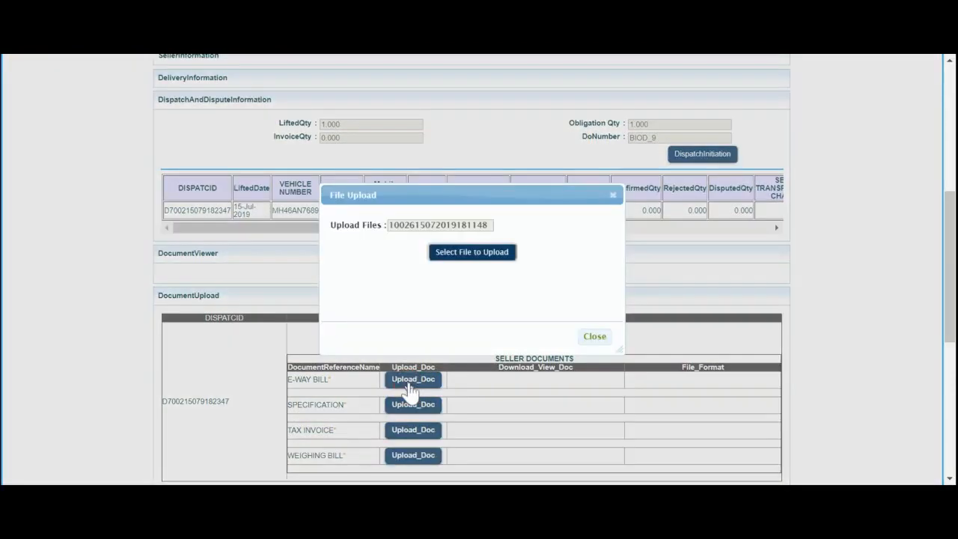
click(479, 263)
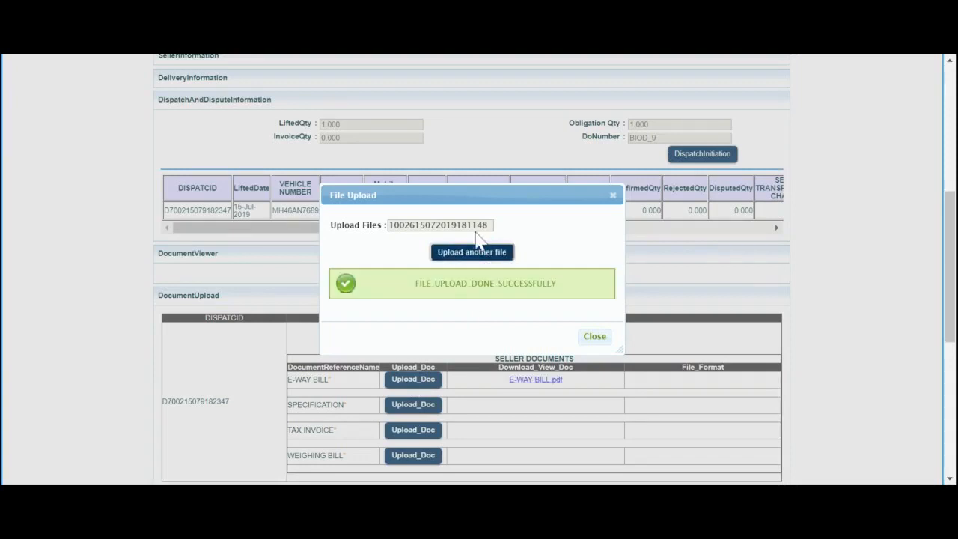
click(599, 338)
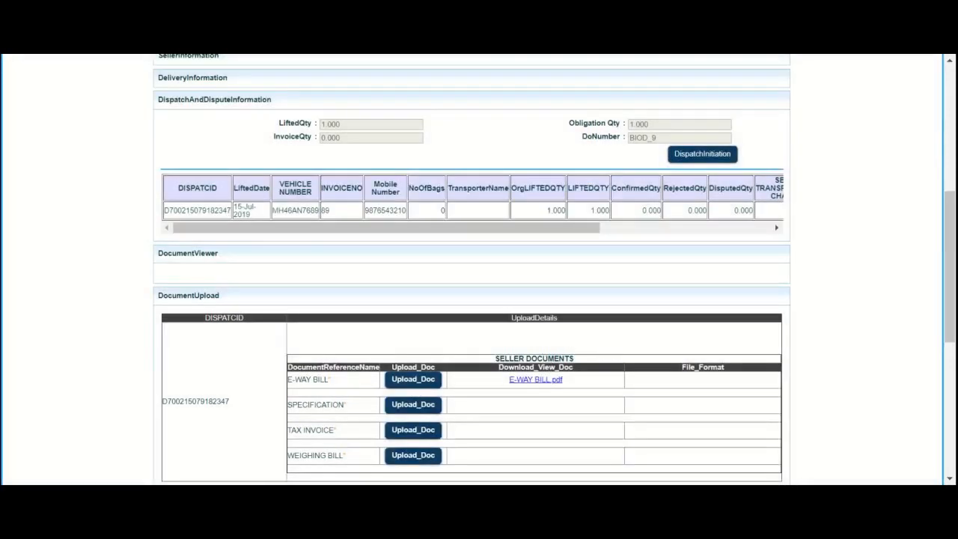
click(416, 405)
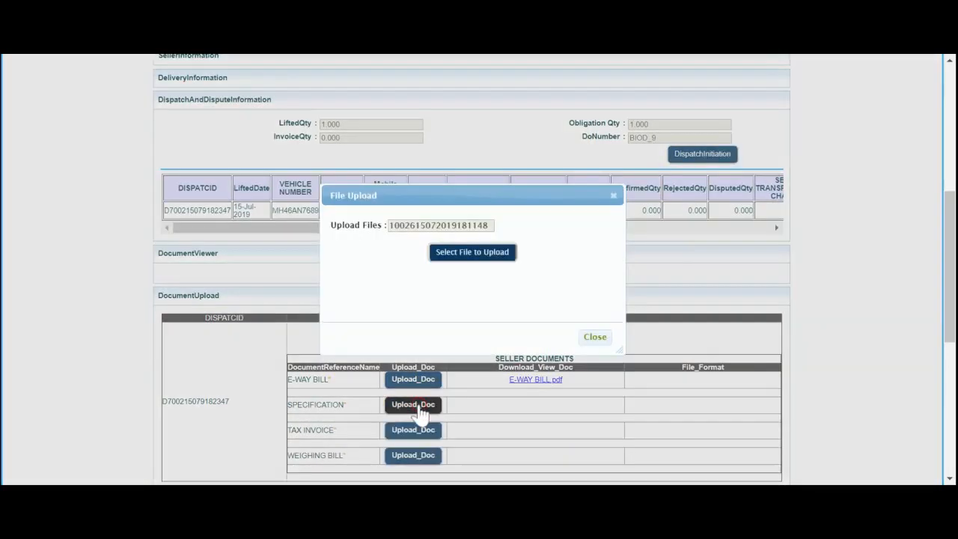
click(454, 258)
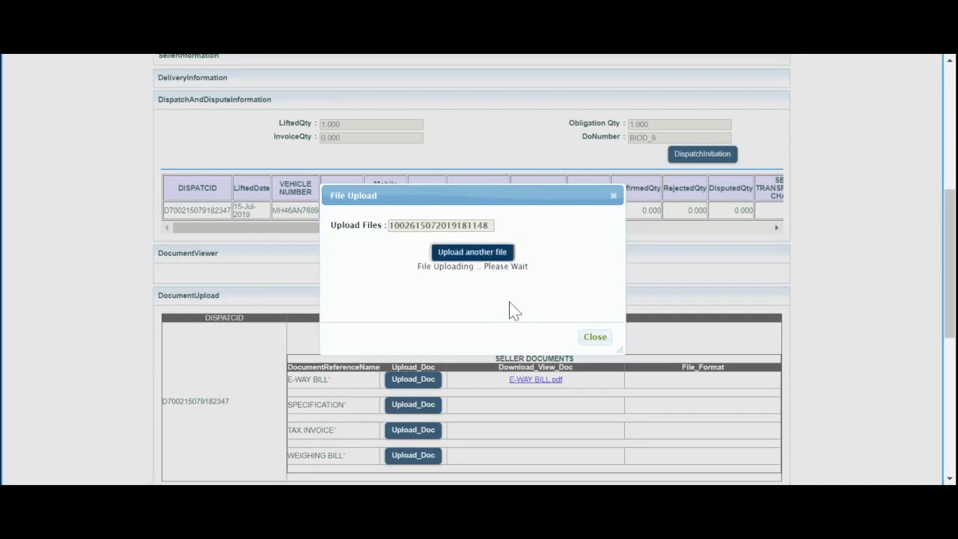
click(599, 336)
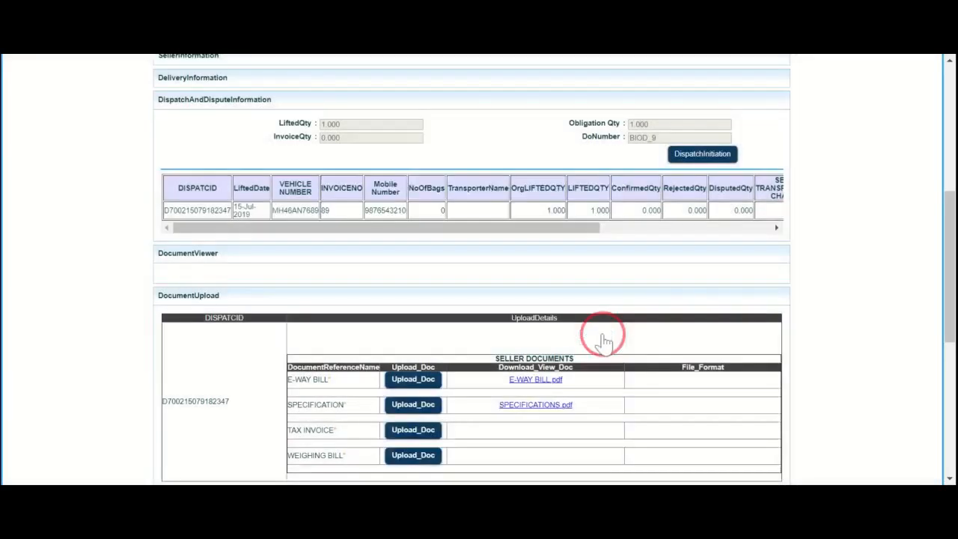
- Upload TAX INVOICE.pdf for the tax invoice and WEIGHING SLIP.pdf for the weighing bill in the seller documents
click(413, 431)
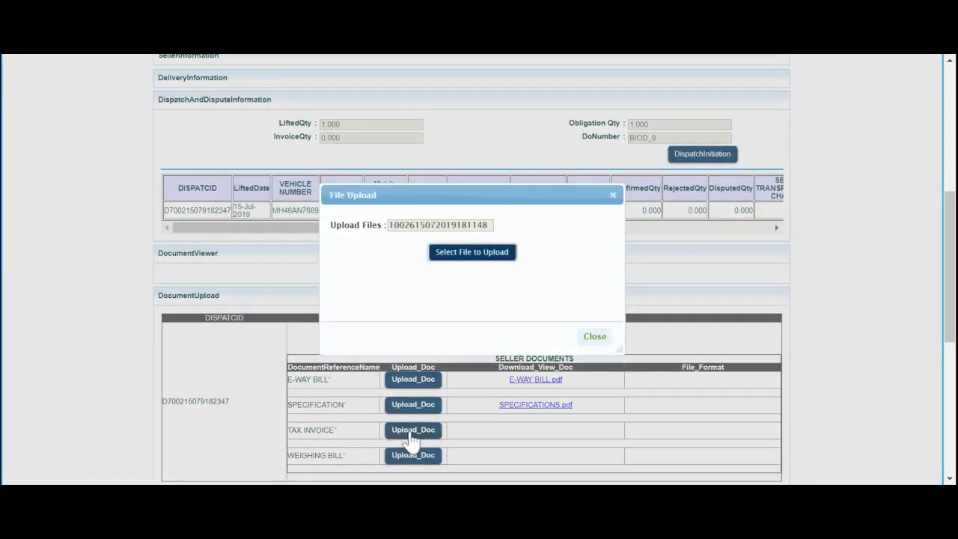
click(458, 262)
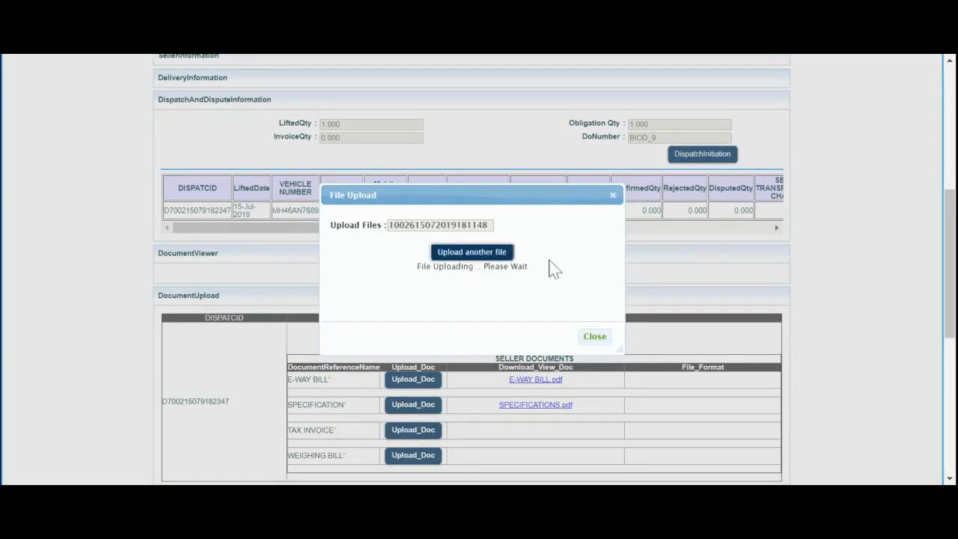
click(594, 335)
click(412, 457)
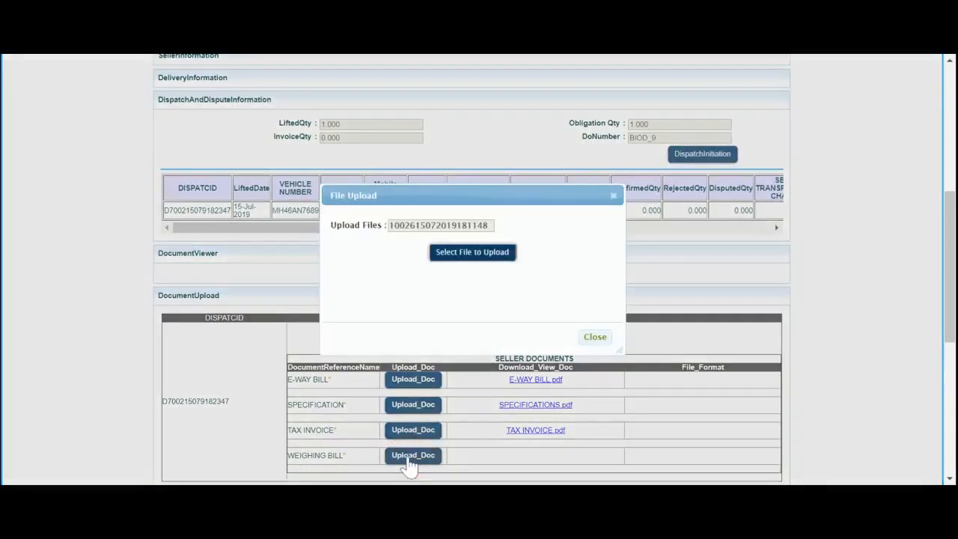
click(463, 251)
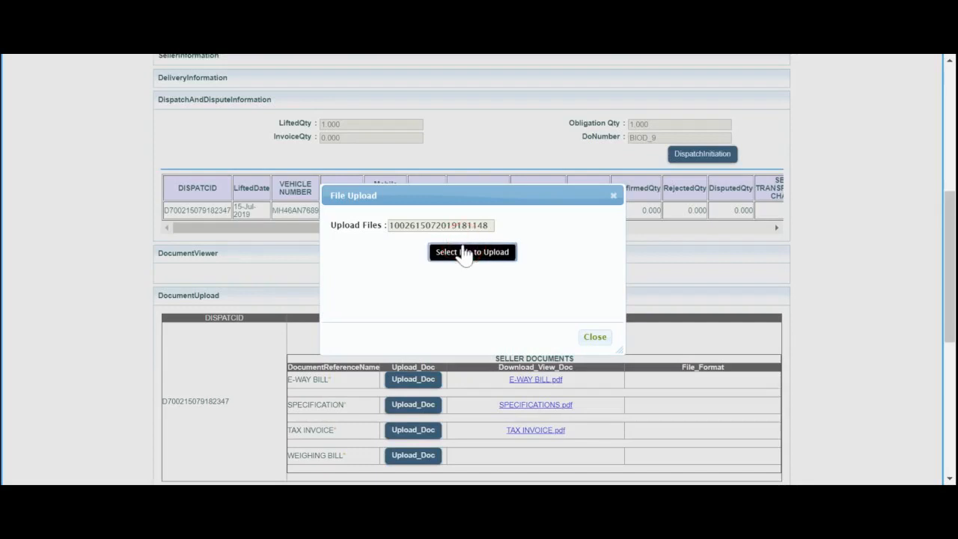
click(442, 257)
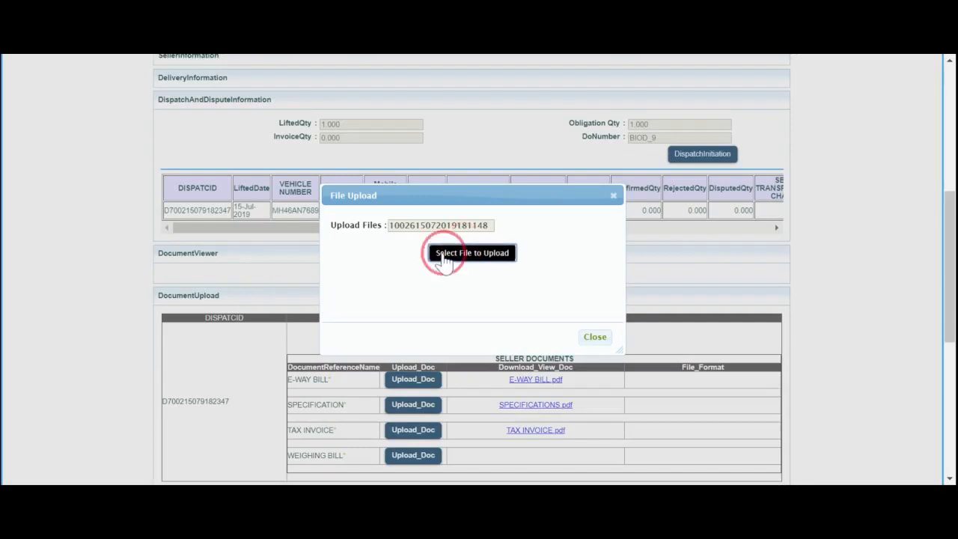
click(455, 253)
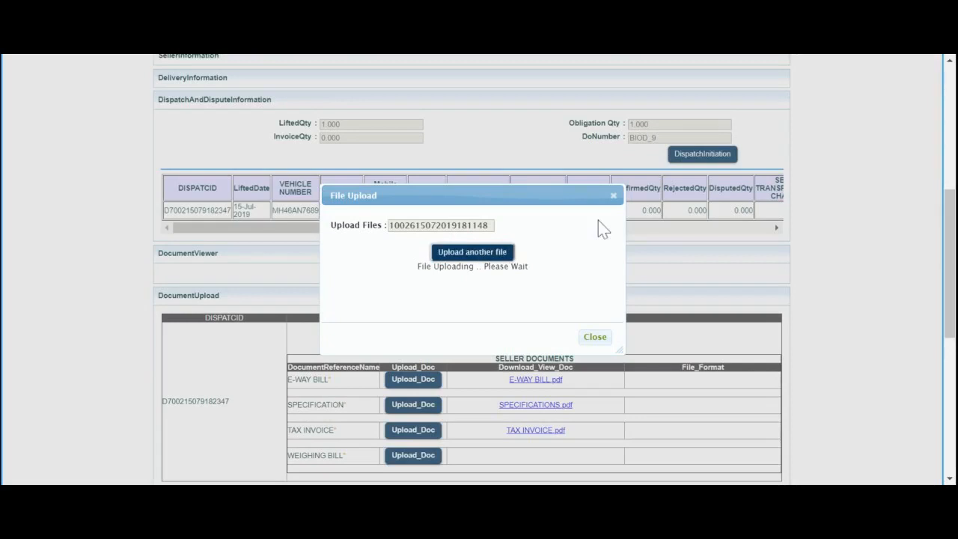
click(596, 337)
- Check the dispatch's confirmation and dispute status and the seller ledger, and return to the process list
drag(949, 286, 950, 313)
click(741, 223)
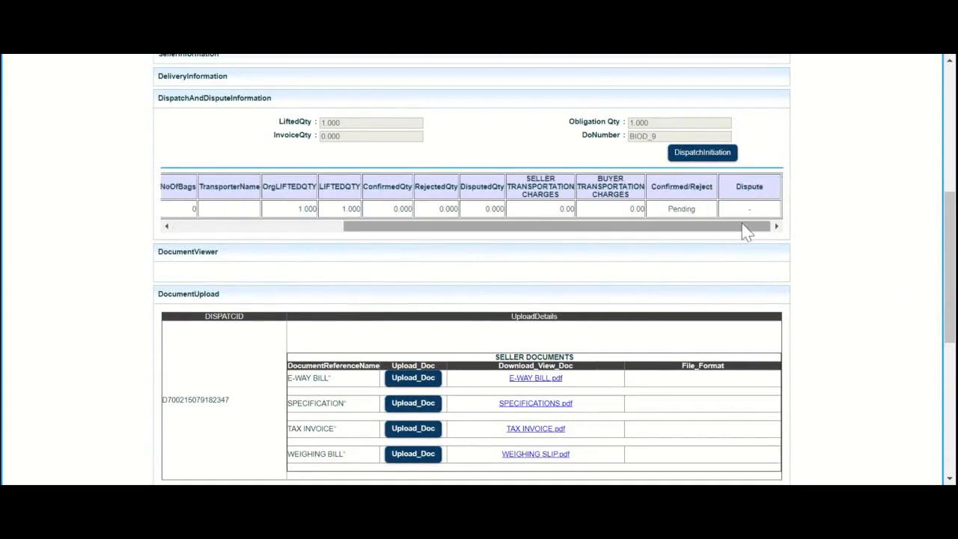
click(696, 208)
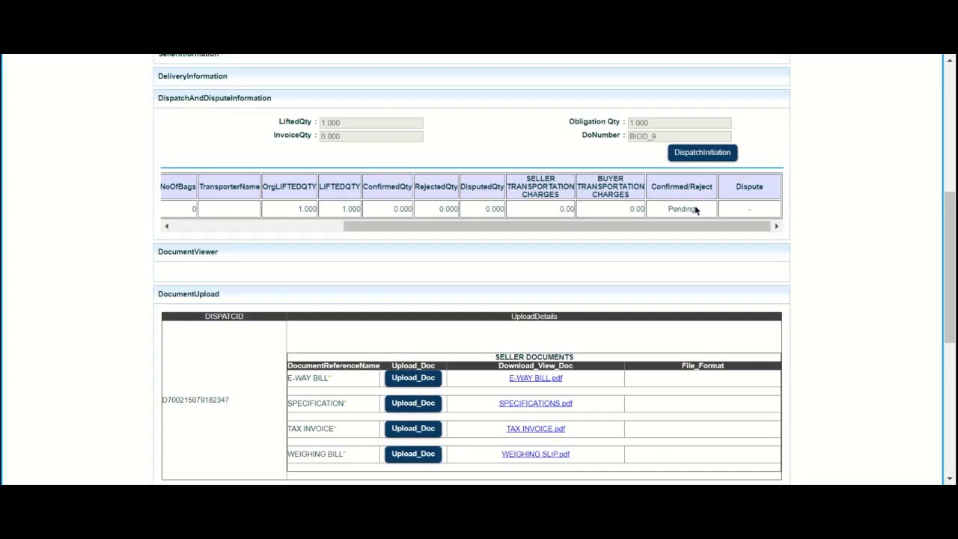
drag(949, 214, 940, 383)
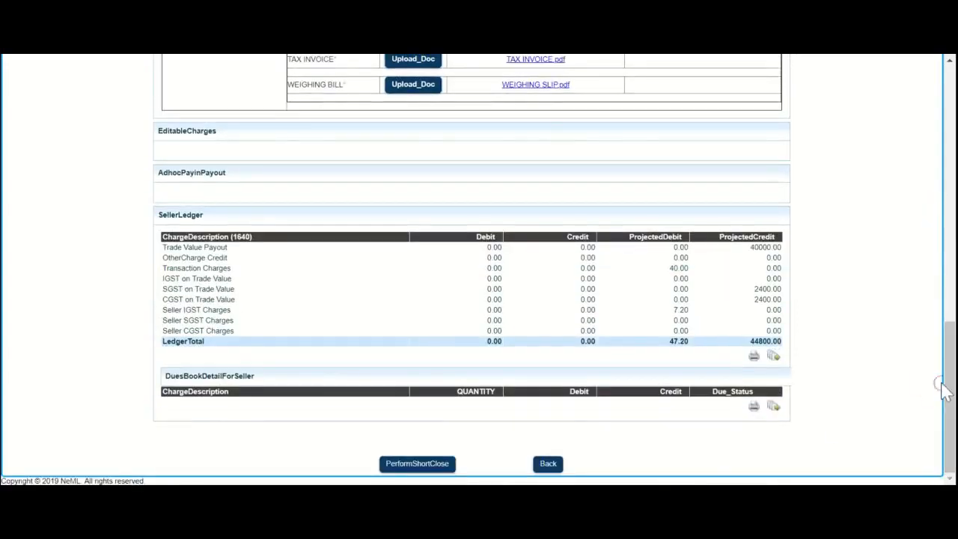
click(547, 464)
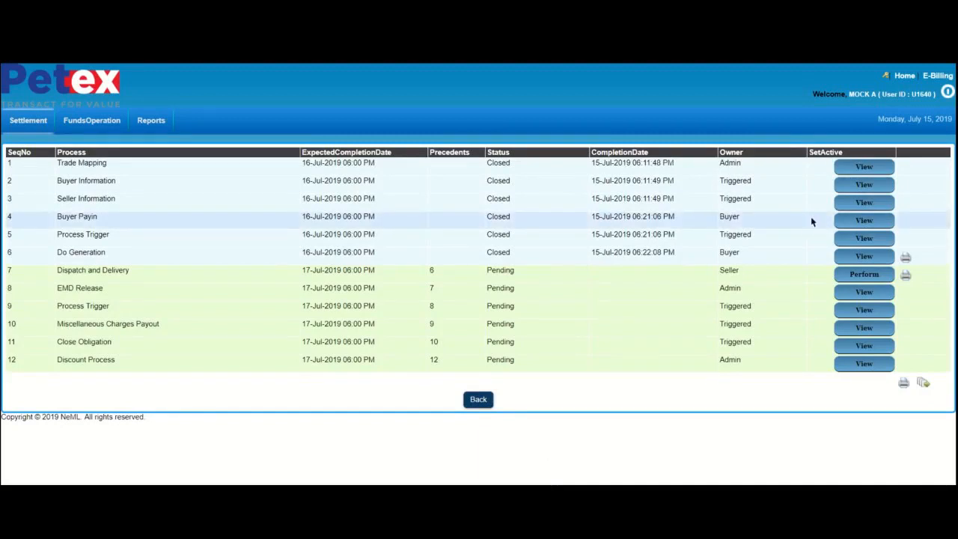
- Log out of the seller account and log in with the buyer's user name and the prefilled password
click(947, 93)
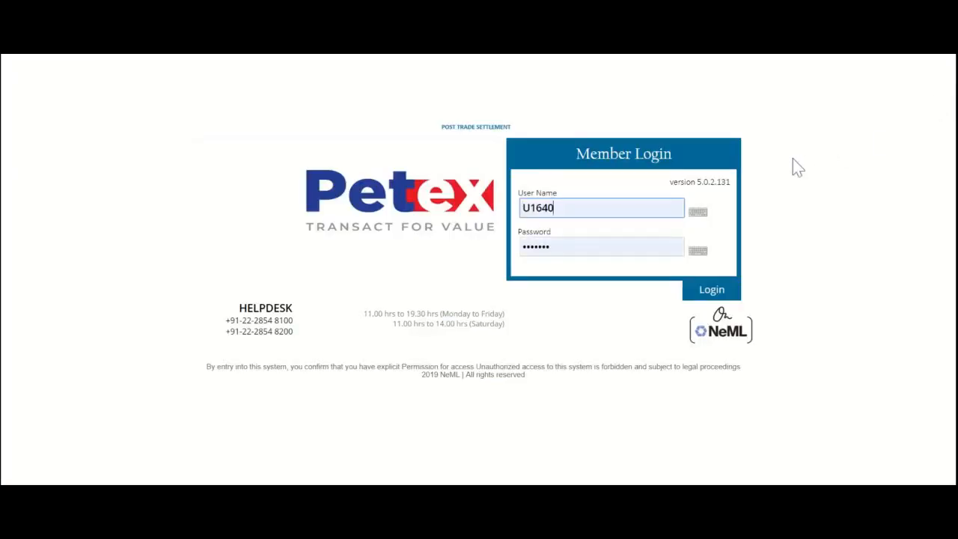
click(603, 205)
key(BackSpace)
key(BackSpace)
key(BackSpace)
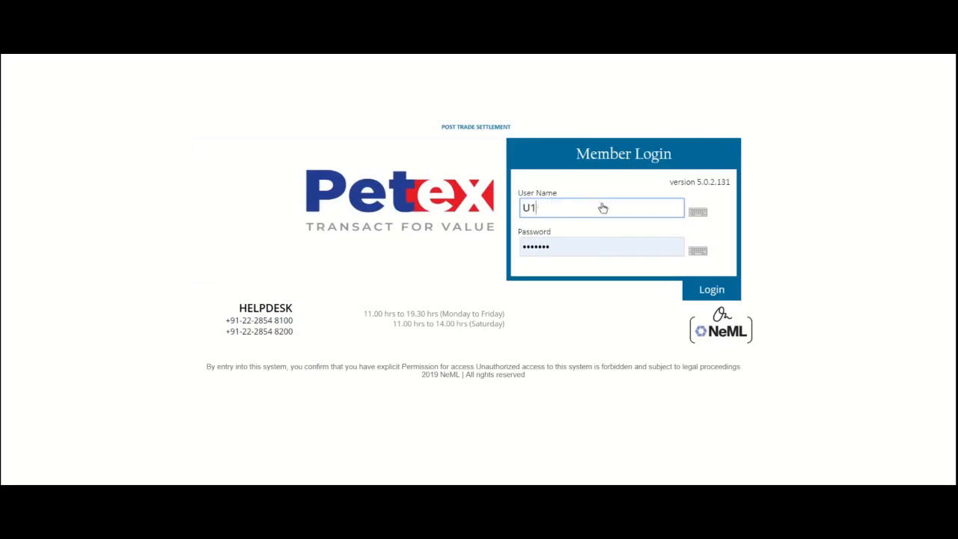
text(711)
click(711, 292)
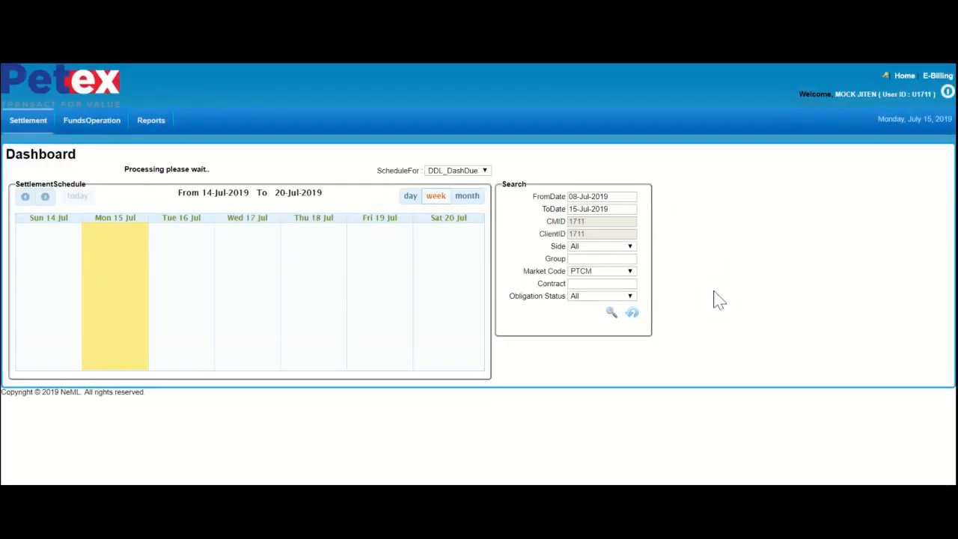
- Open the Dispatch and Delivery process of the BIOD_9 obligation from the buyer's Normal Settlement list
mouse_move(68, 140)
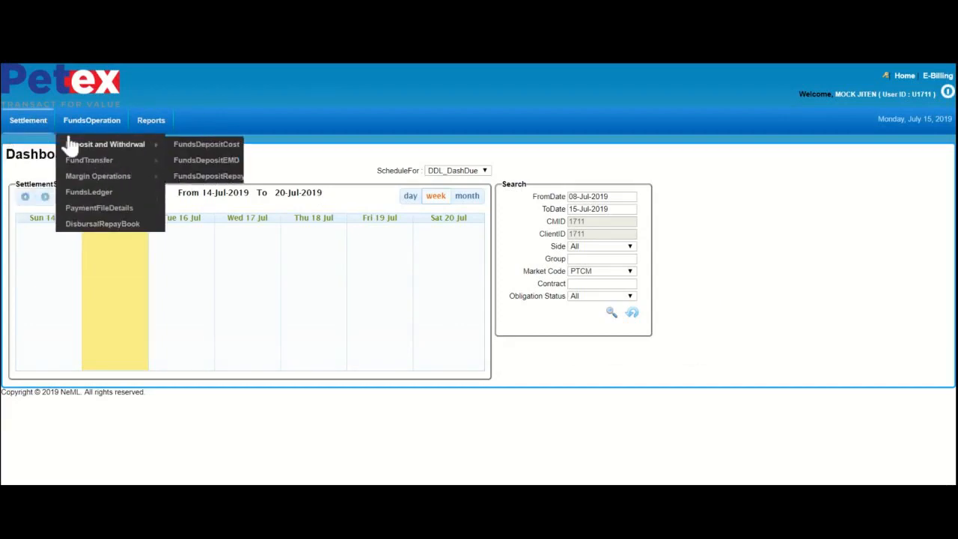
mouse_move(28, 124)
mouse_move(33, 145)
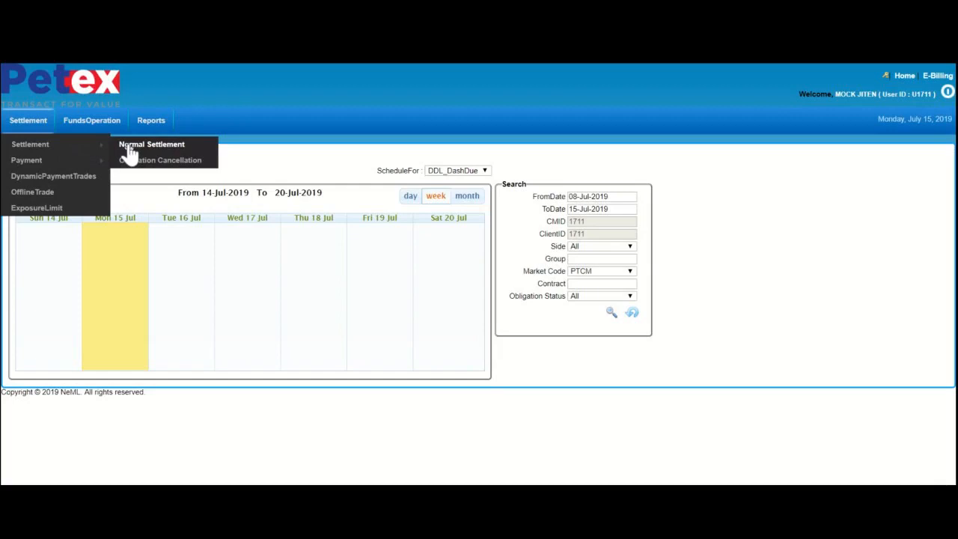
click(131, 152)
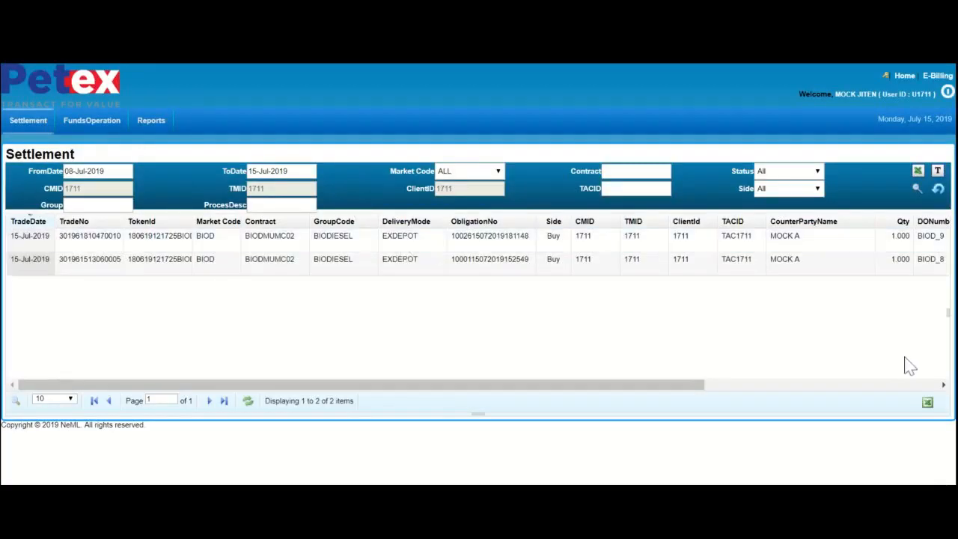
click(923, 383)
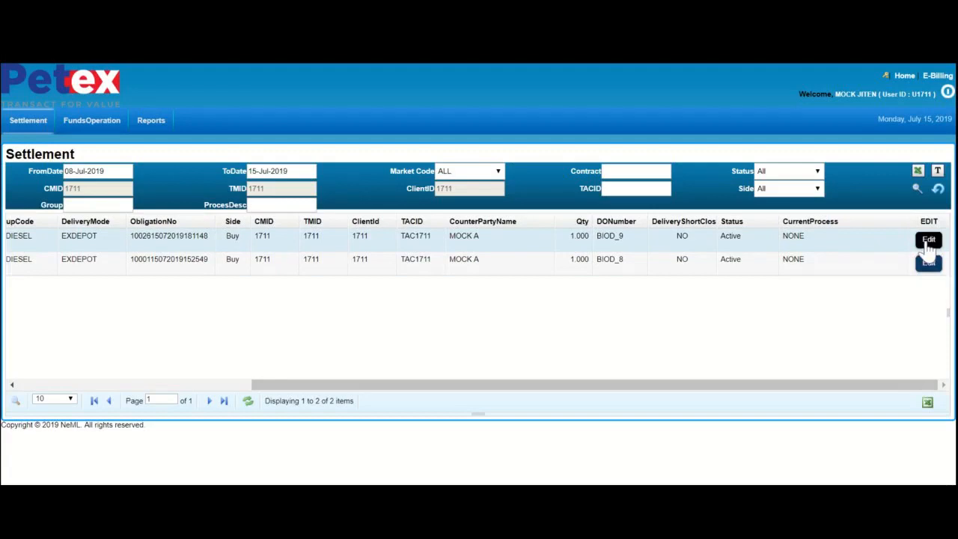
click(927, 243)
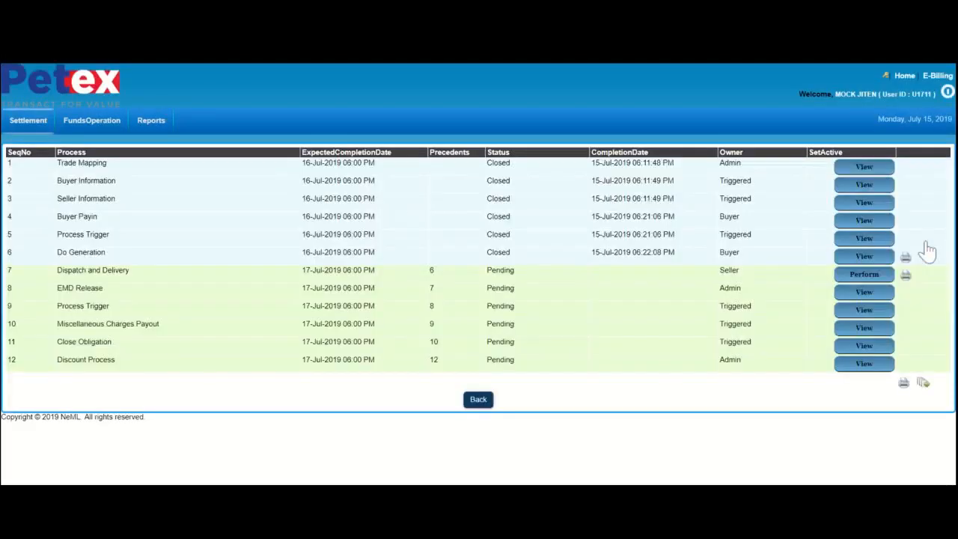
click(860, 277)
- Confirm the dispatch with buyer transportation charges of 0 and return to the obligation's process list
drag(943, 146, 944, 211)
click(762, 306)
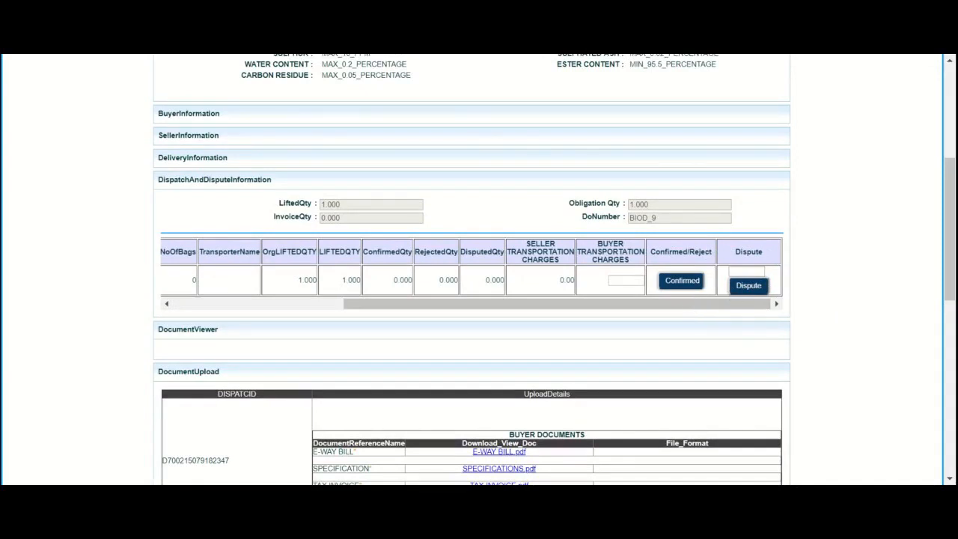
click(740, 271)
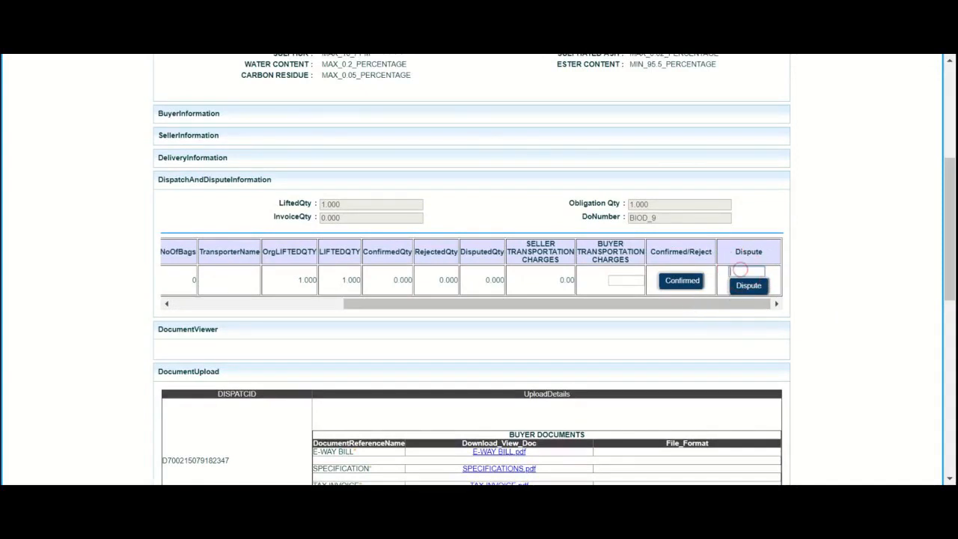
click(687, 284)
click(617, 280)
text(0)
click(676, 284)
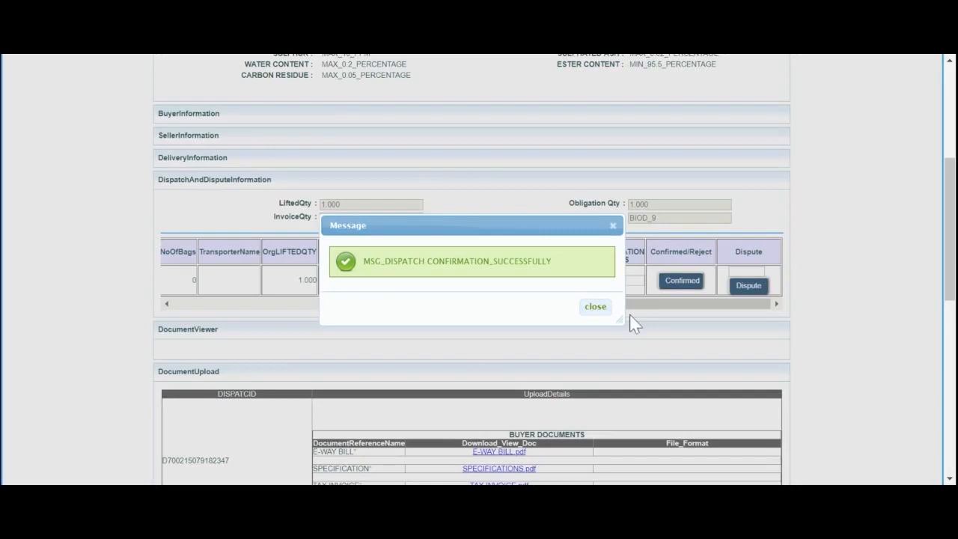
click(594, 307)
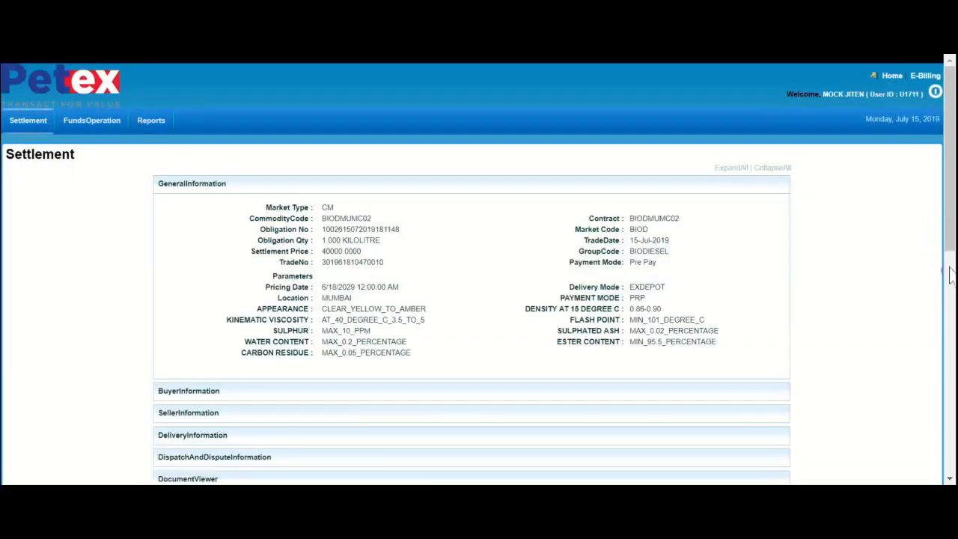
drag(949, 174, 955, 458)
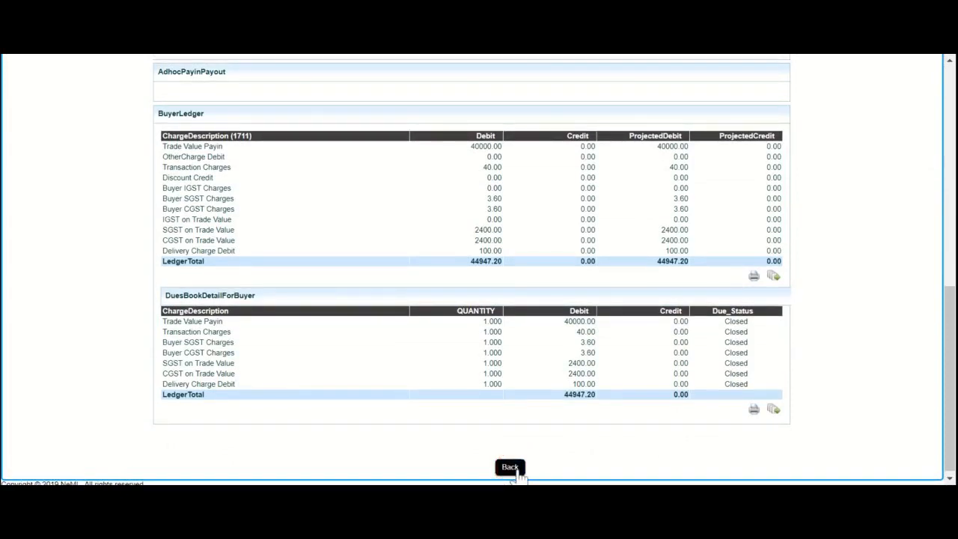
click(509, 467)
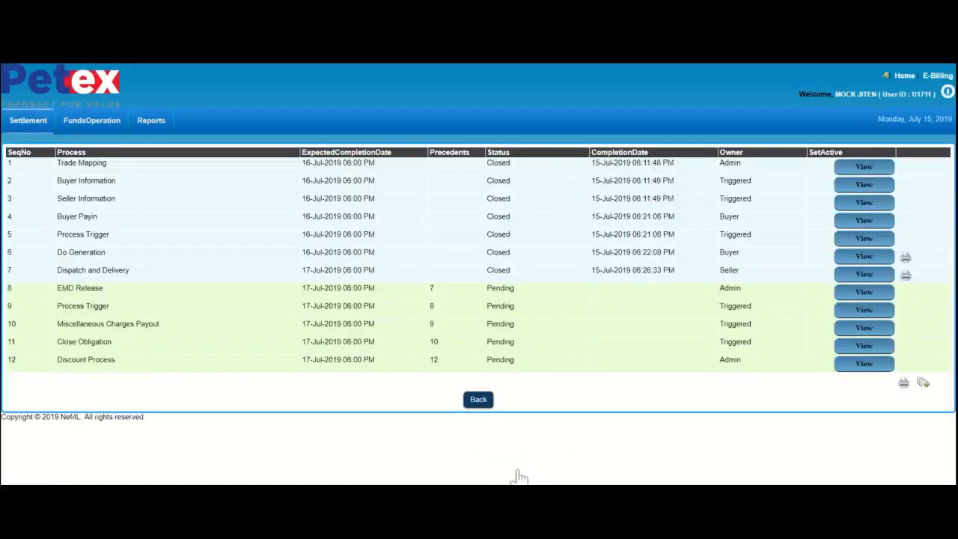